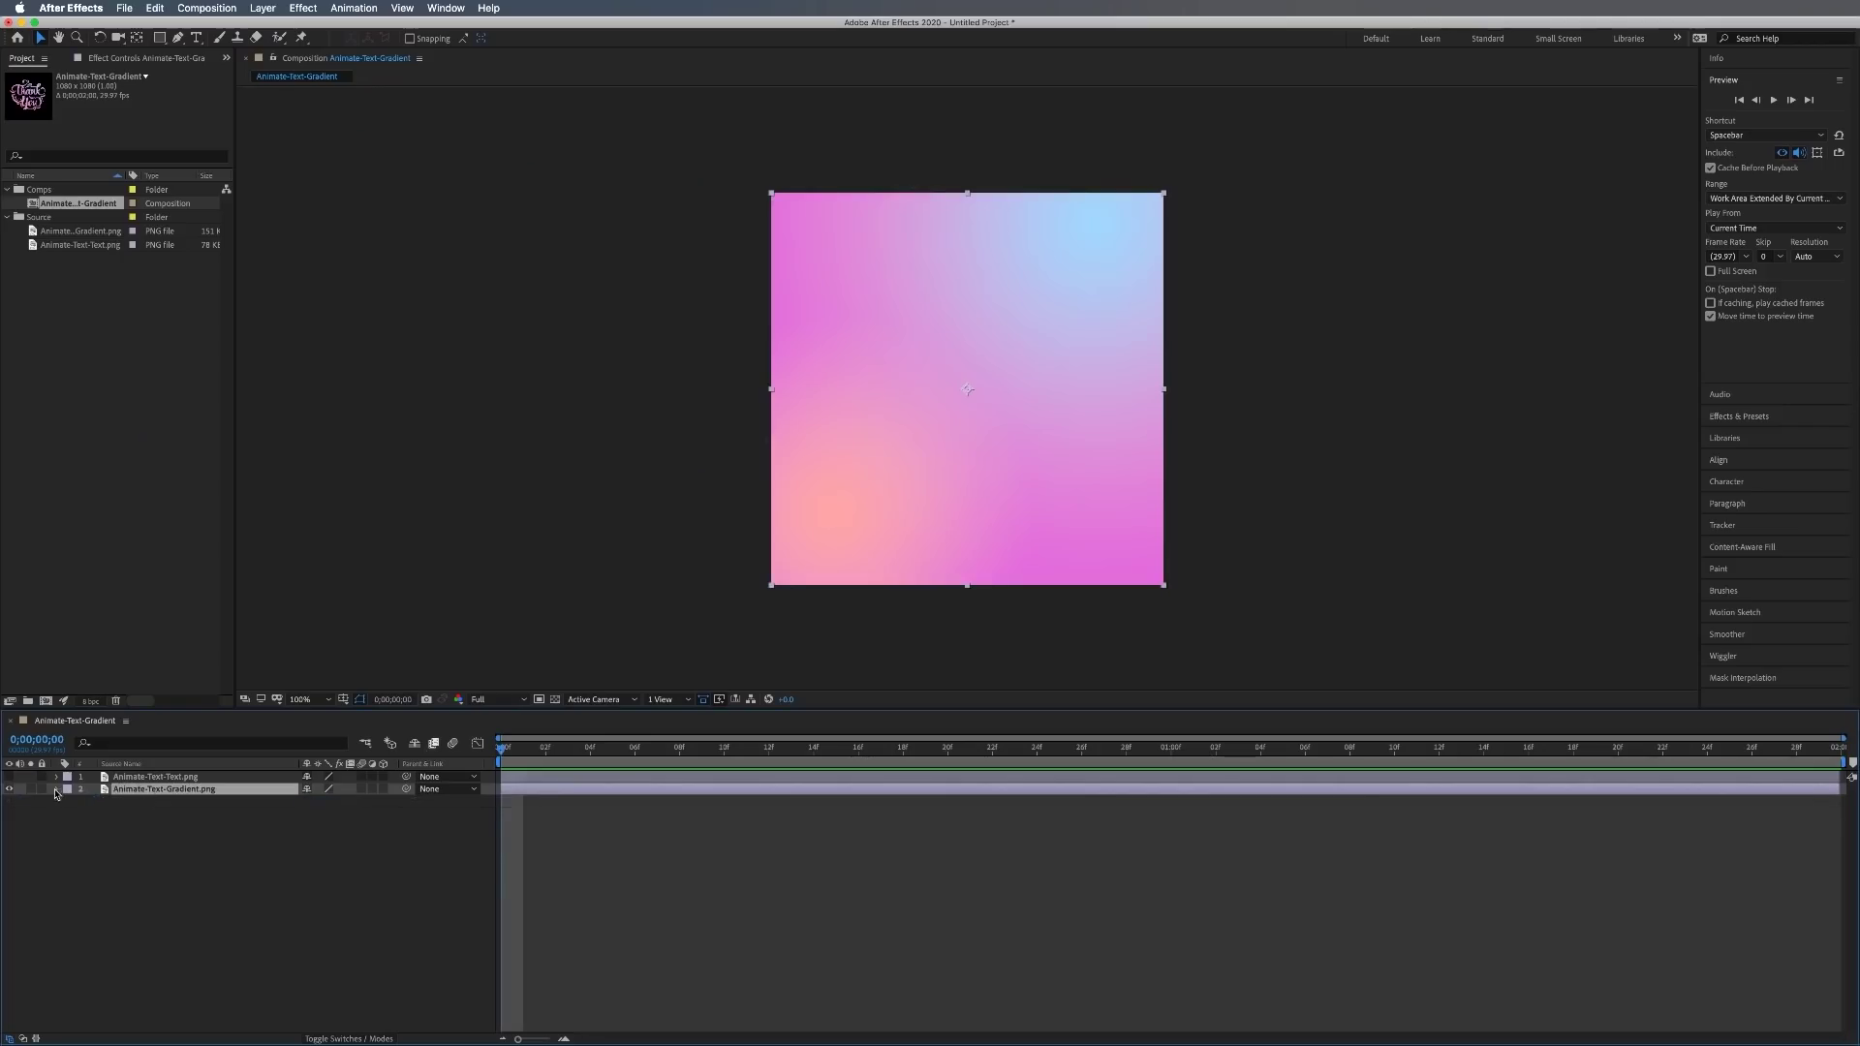
- Expand the gradient layer's Transform properties and move the playhead to about 0;00;01;18
left_click(56, 789)
left_click(681, 750)
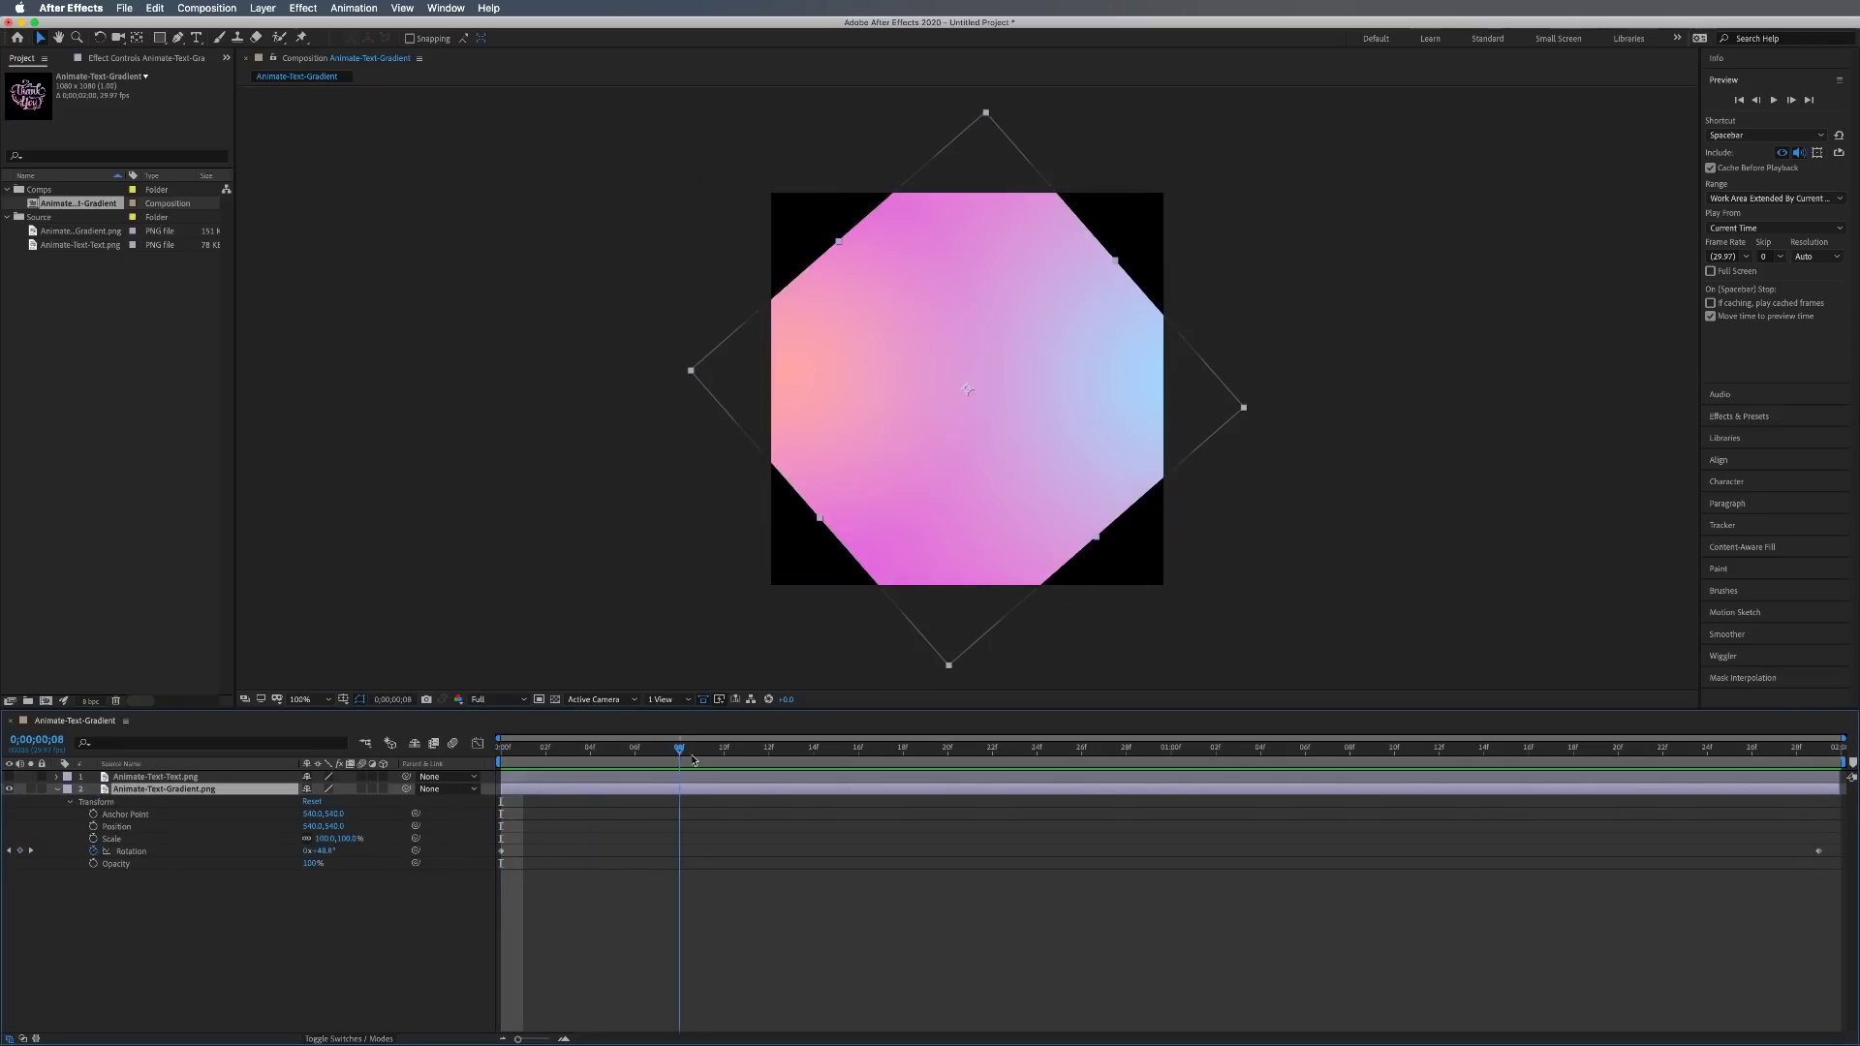
- Scrub slightly later in the animation, then start a new empty project from the Home screen
left_click(1568, 738)
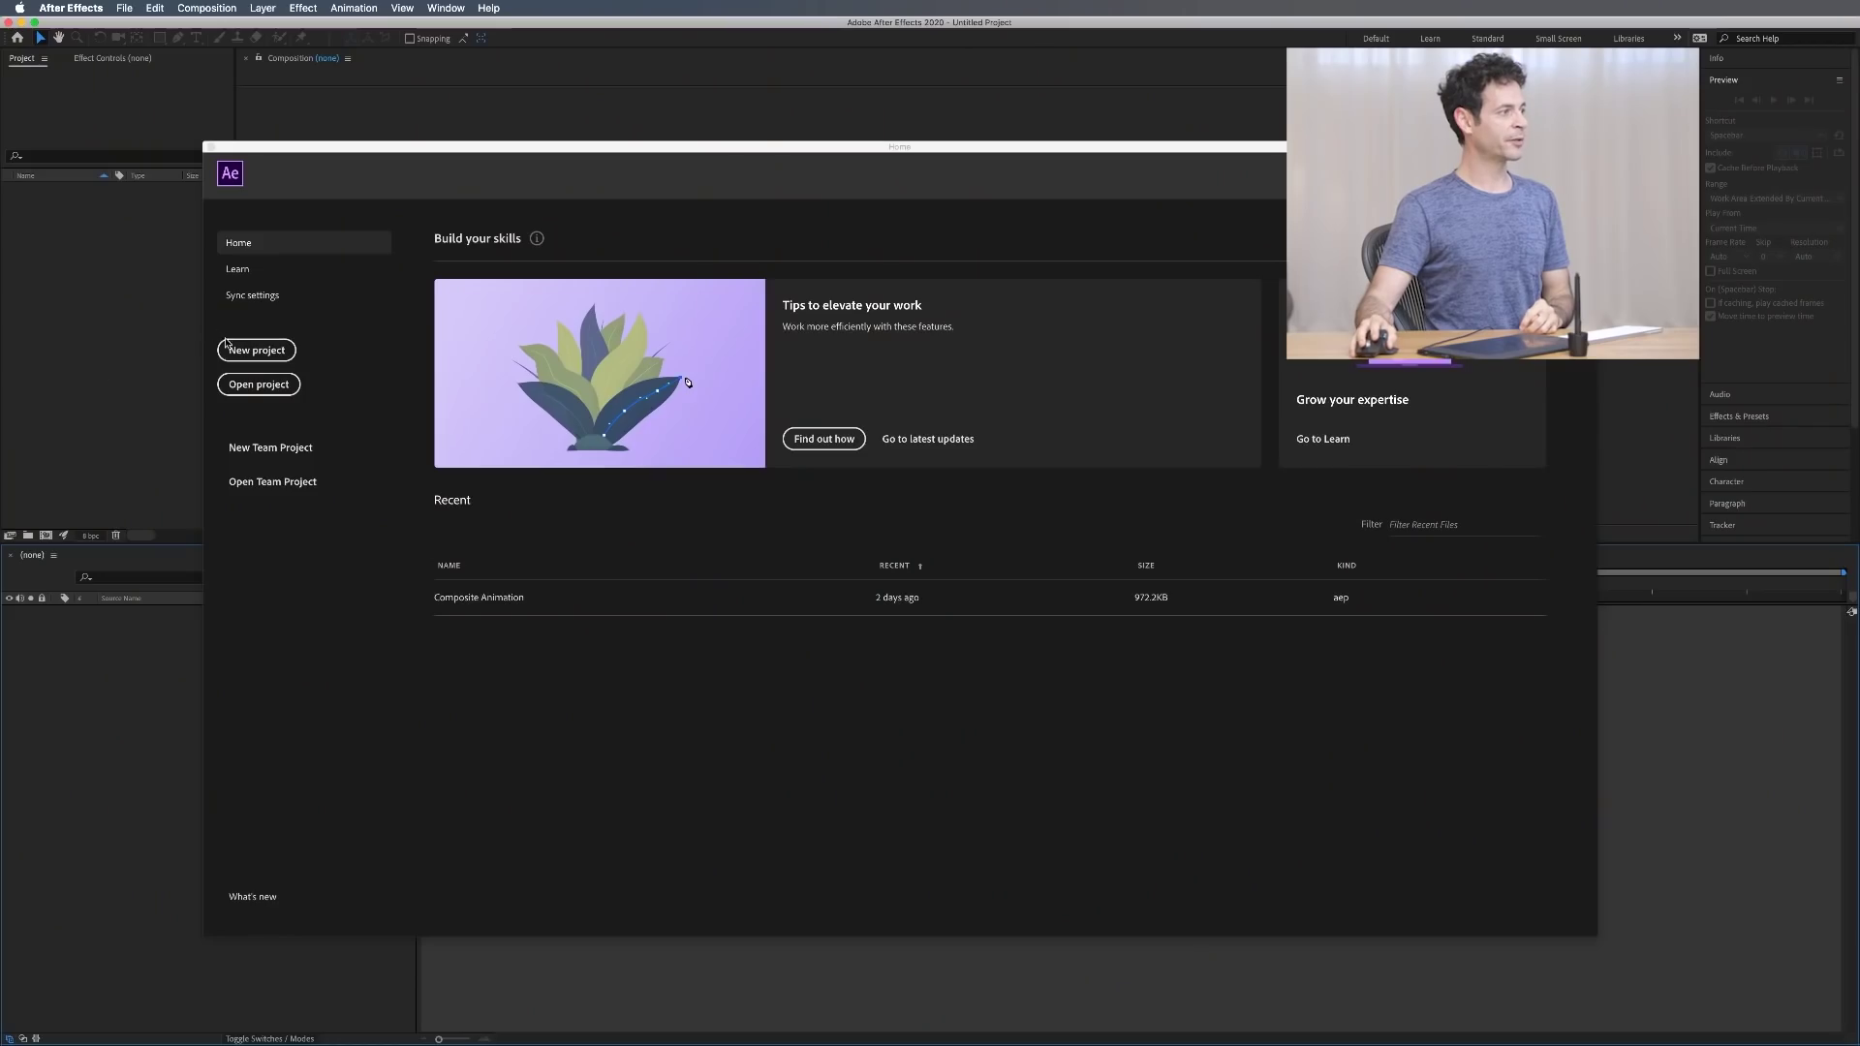
left_click(232, 350)
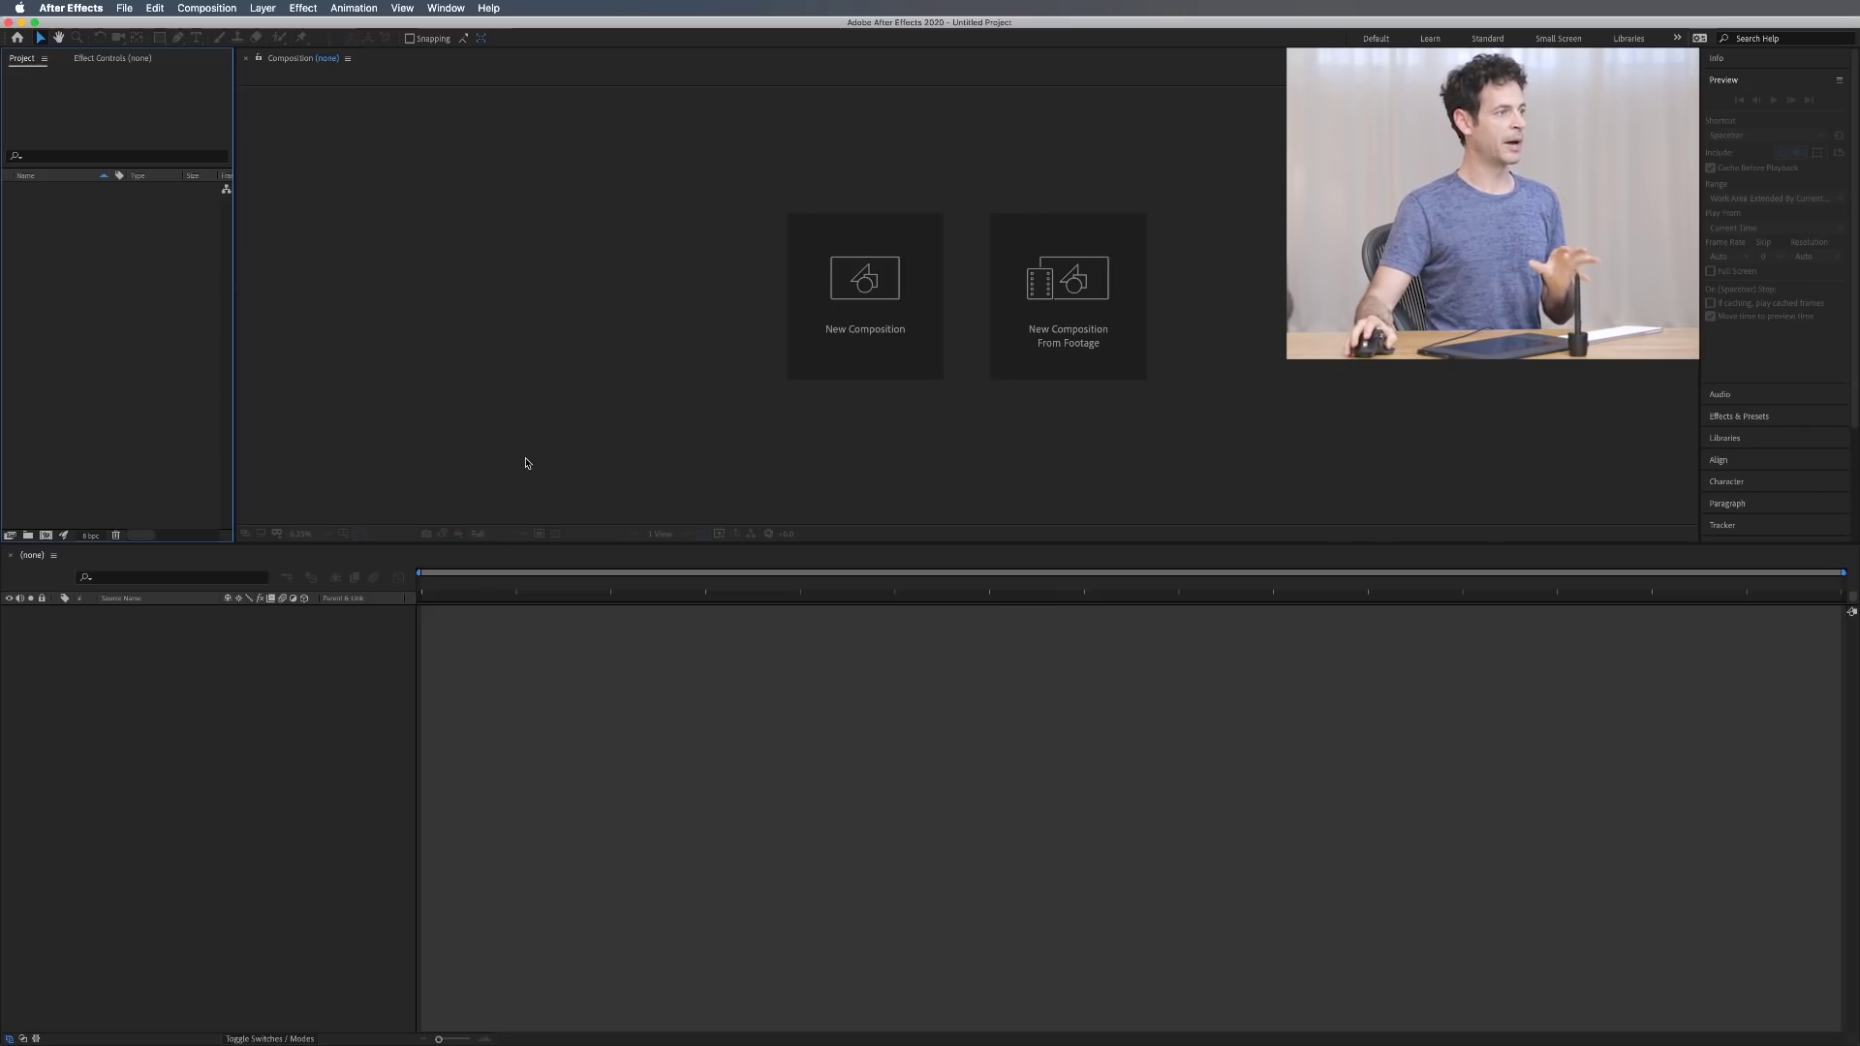
- Switch to the Window > Workspace > All Panels layout and bring up the Sample Images folder in Finder
left_click(448, 8)
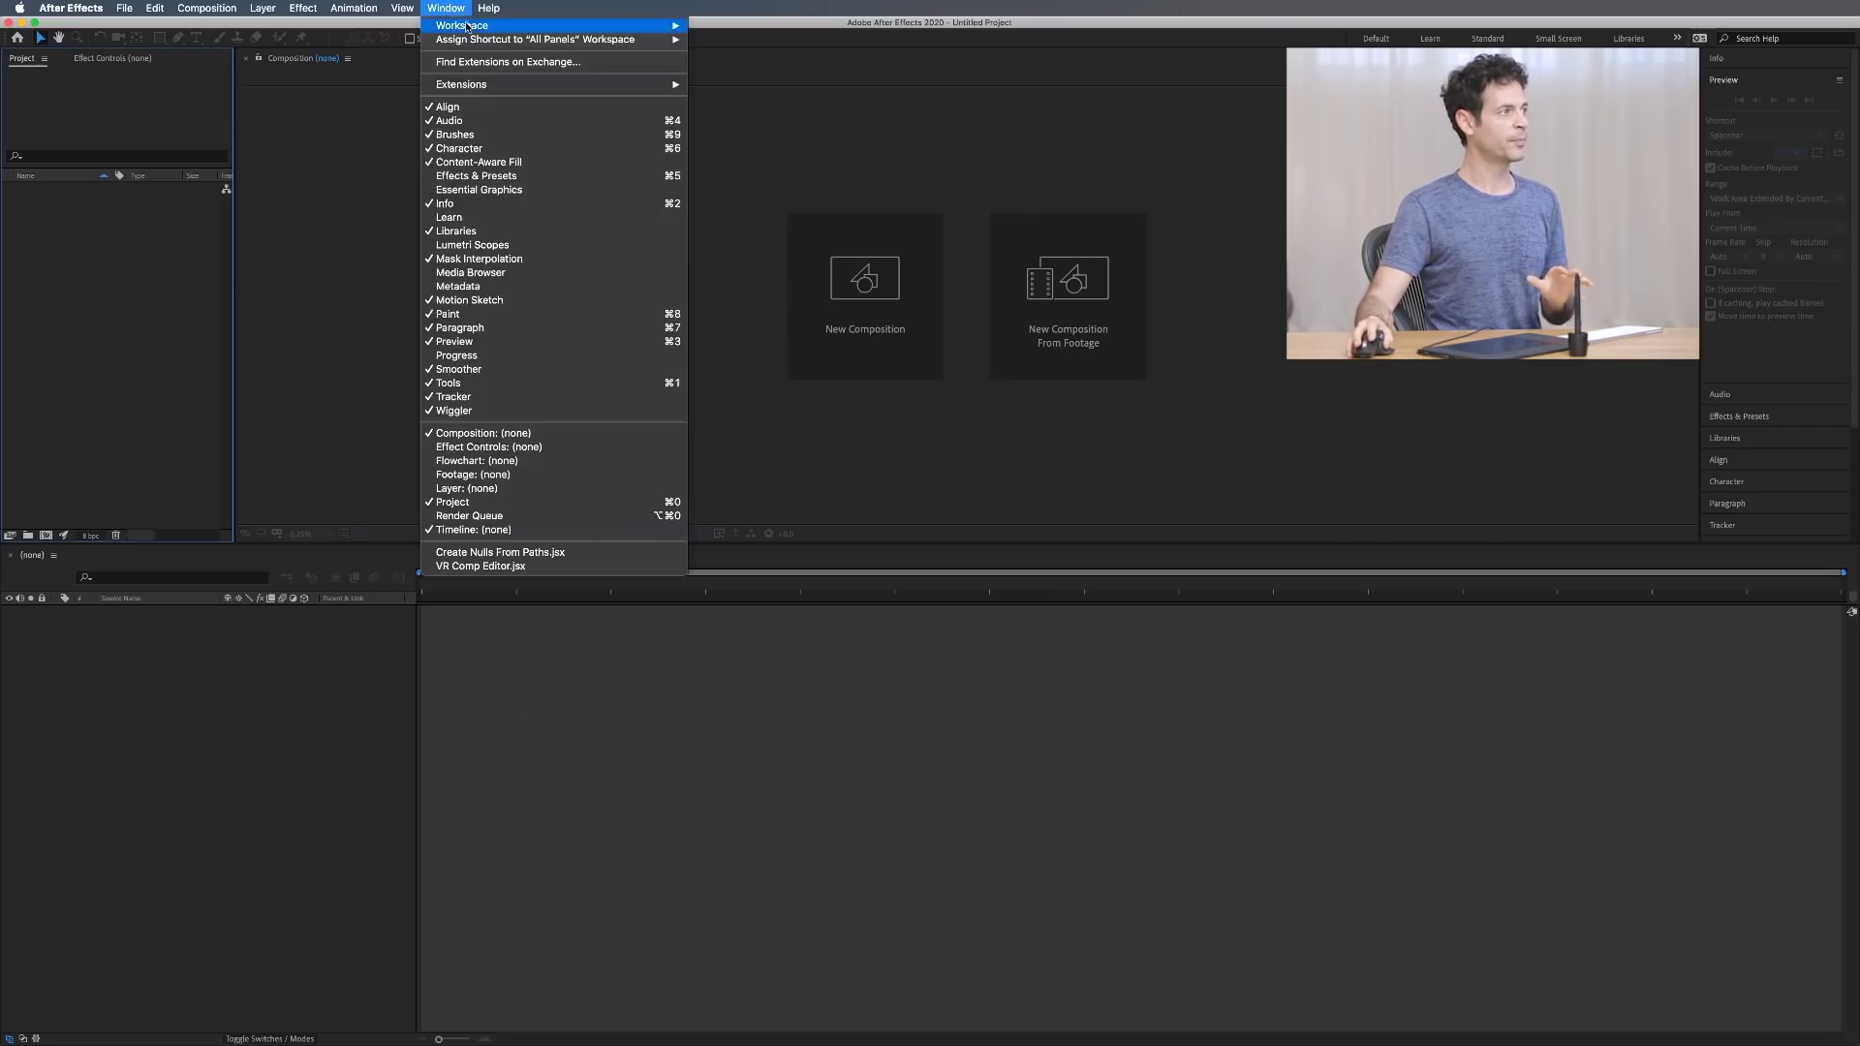
mouse_move(582, 26)
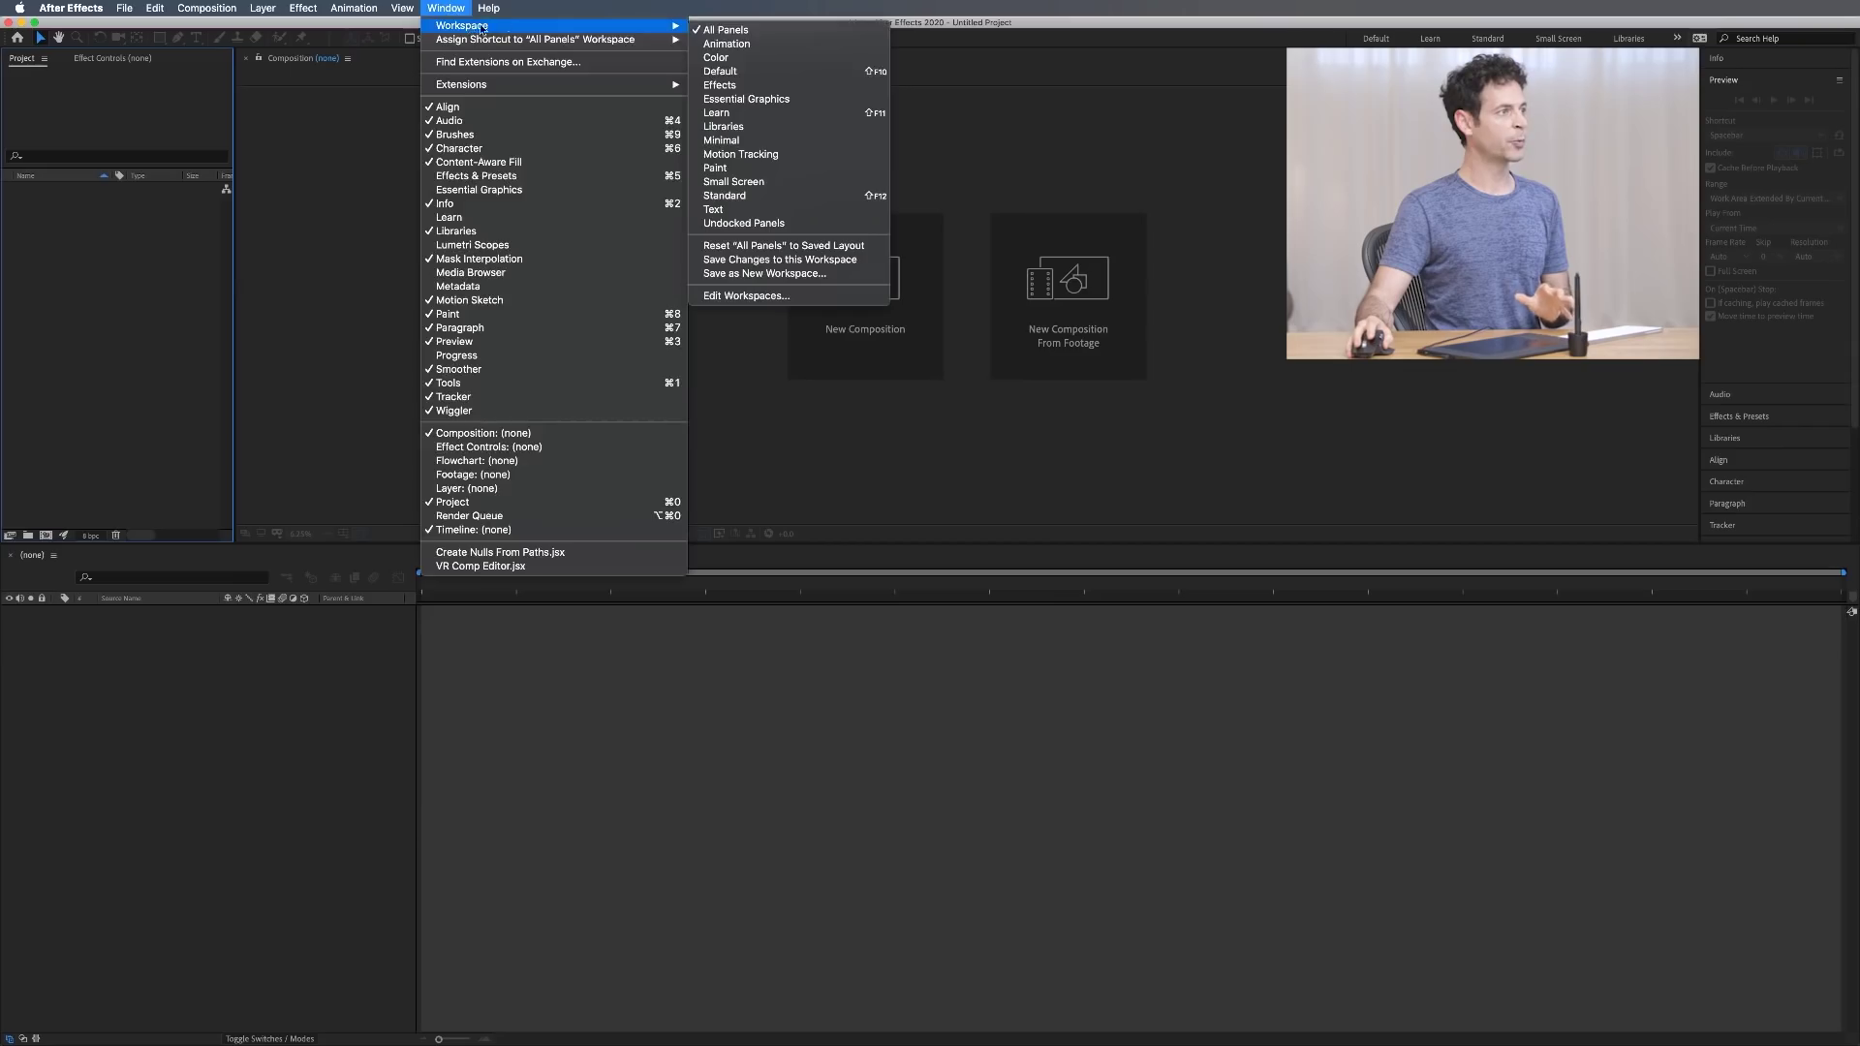
left_click(770, 32)
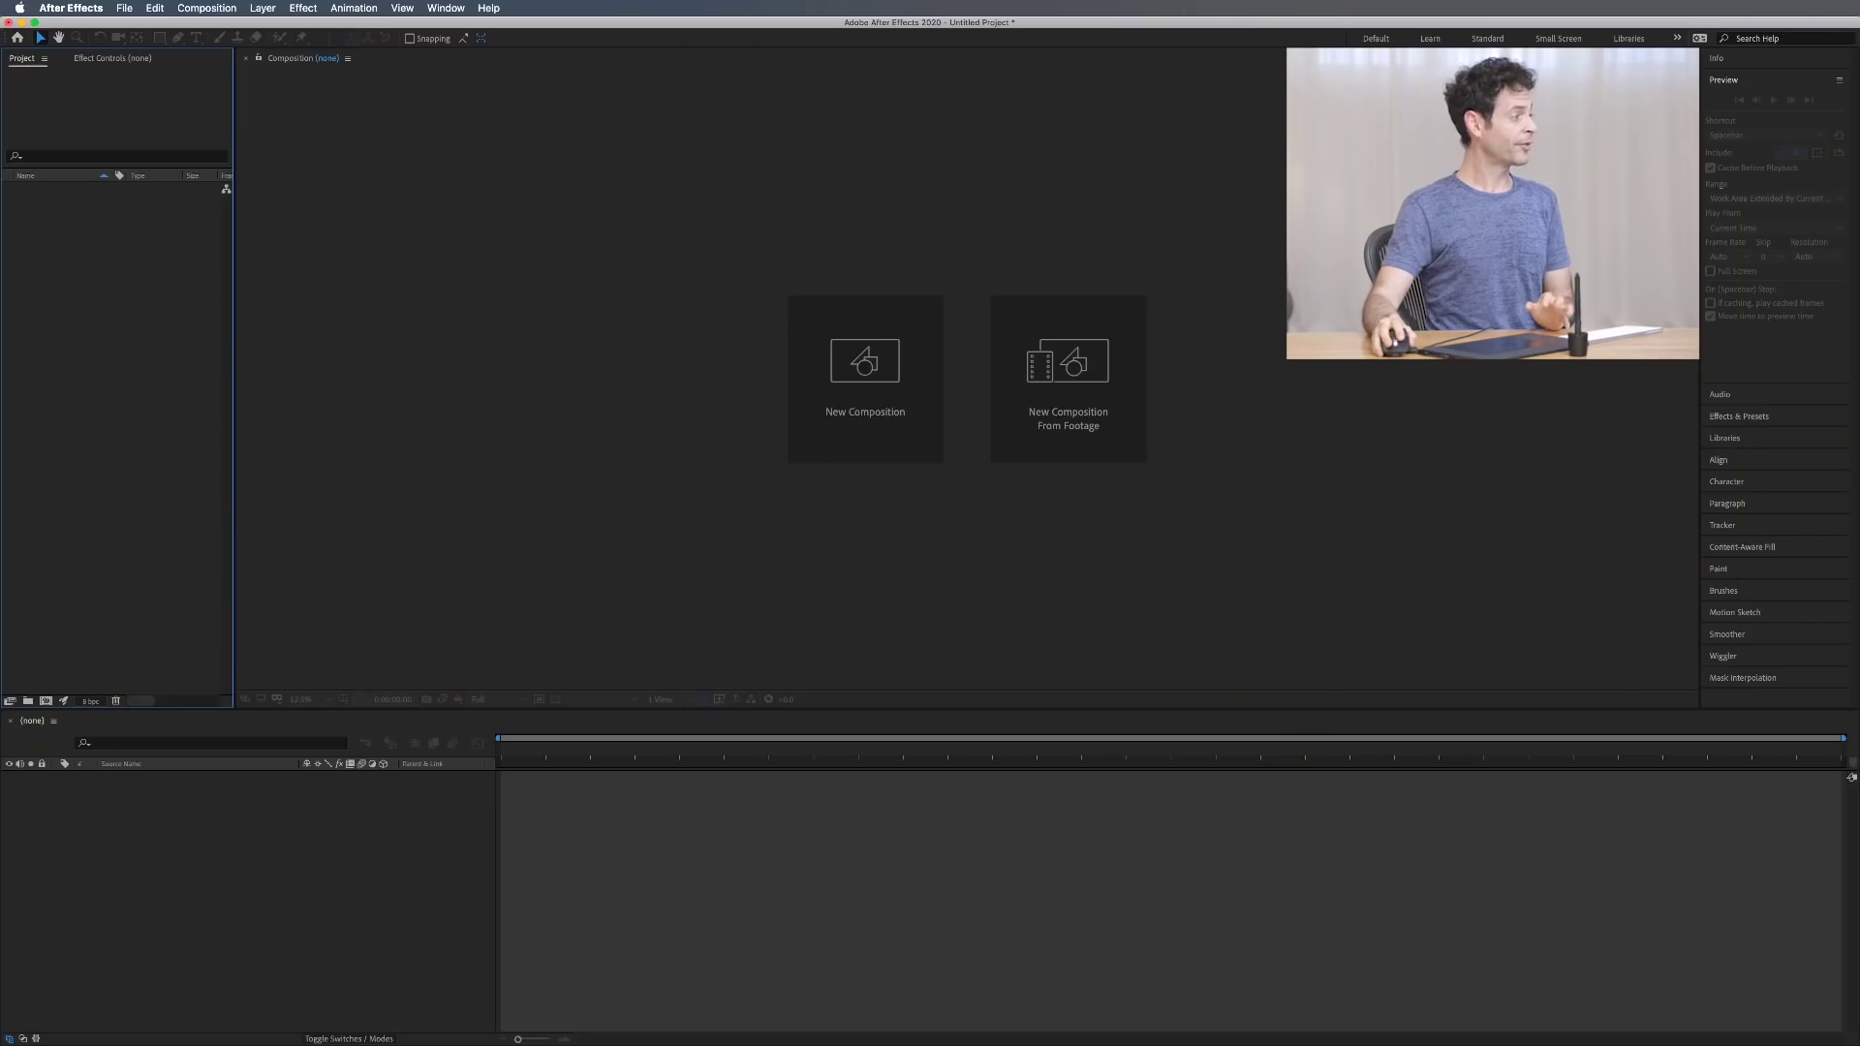
key("super+Tab")
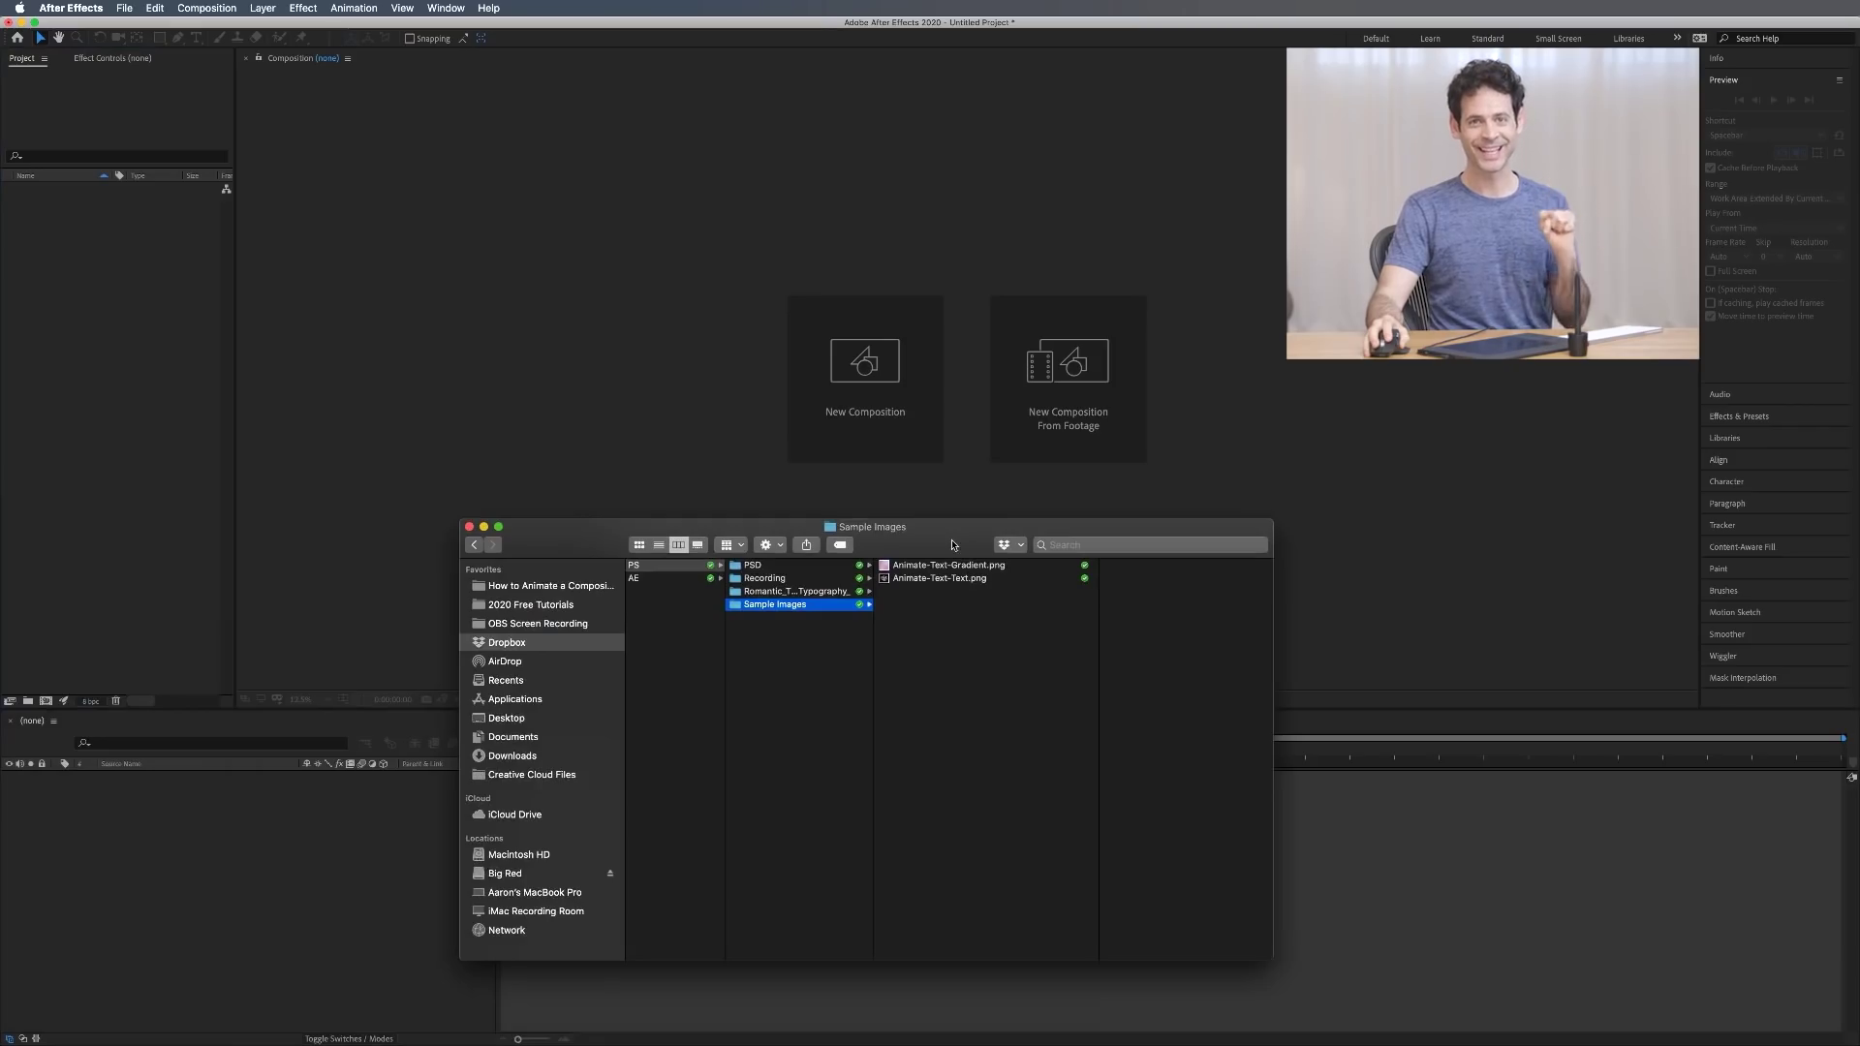
- Import Animate-Text-Gradient.png and Animate-Text-Text.png from Finder, then drag them onto the timeline
left_click(952, 545)
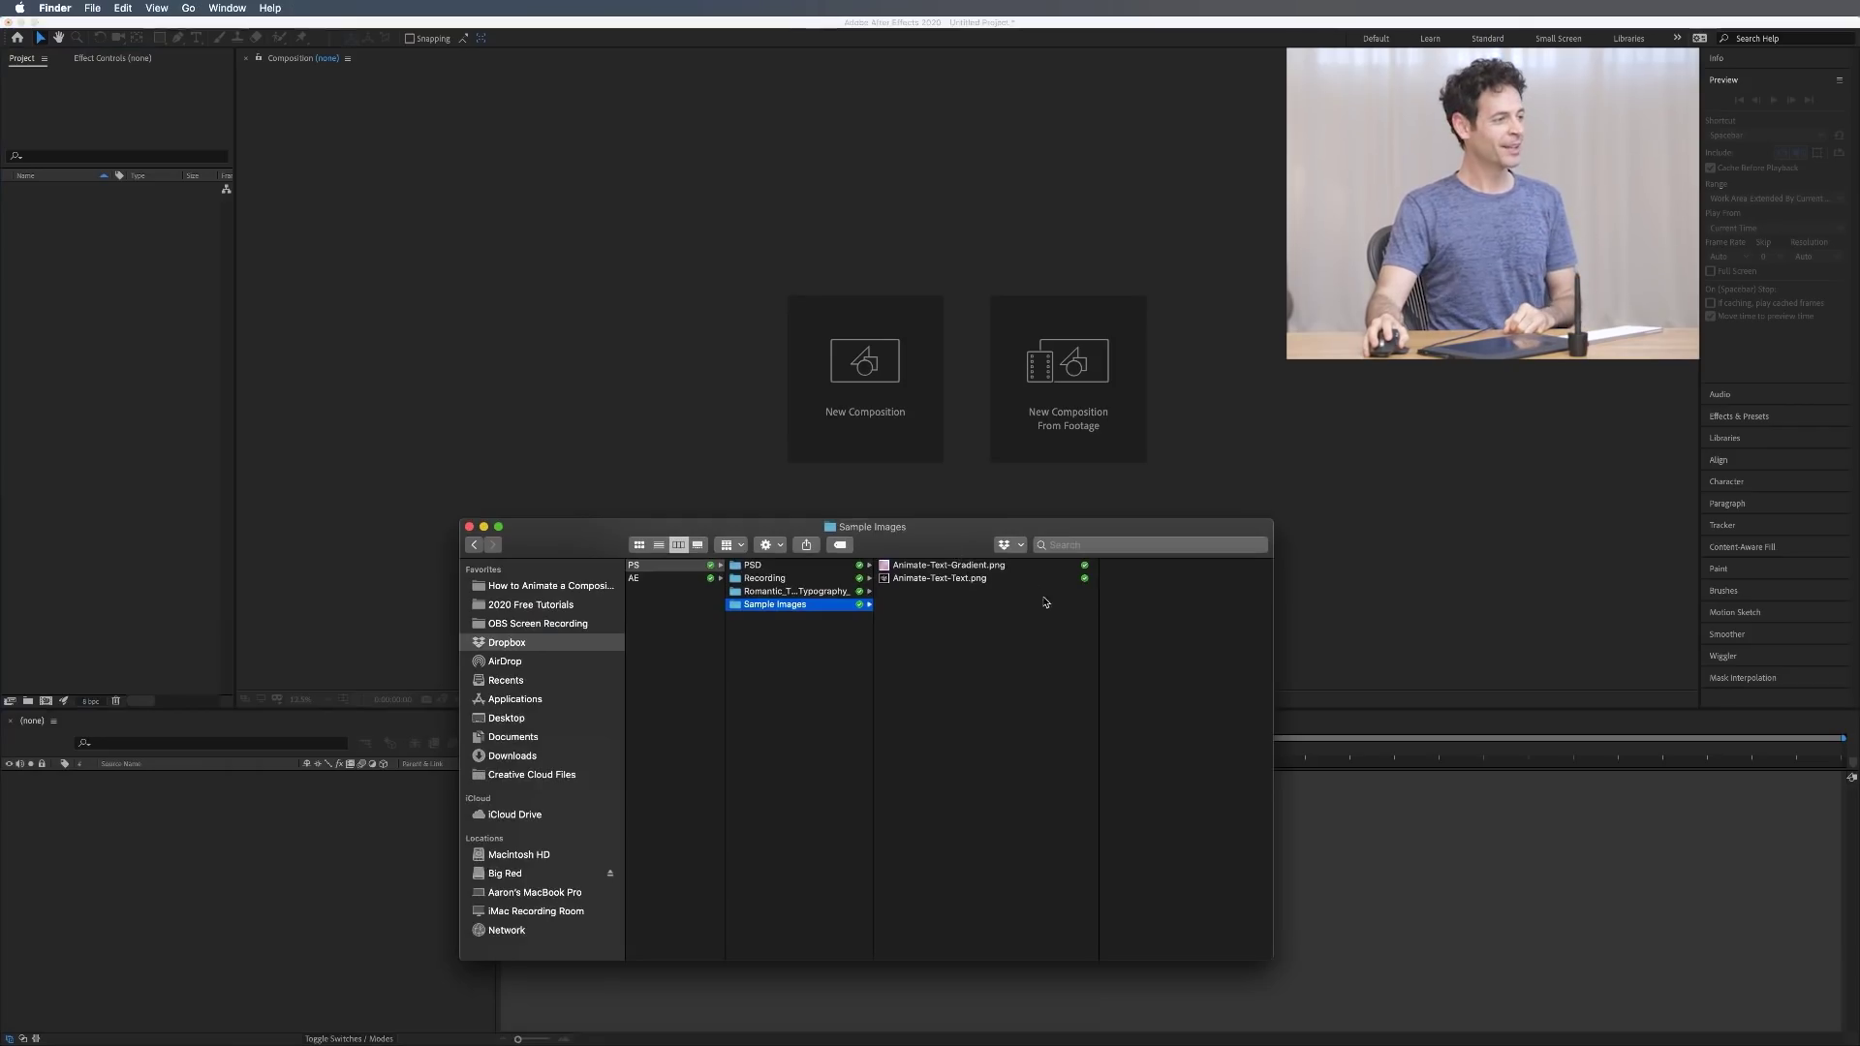
left_click_drag(954, 595, 150, 355)
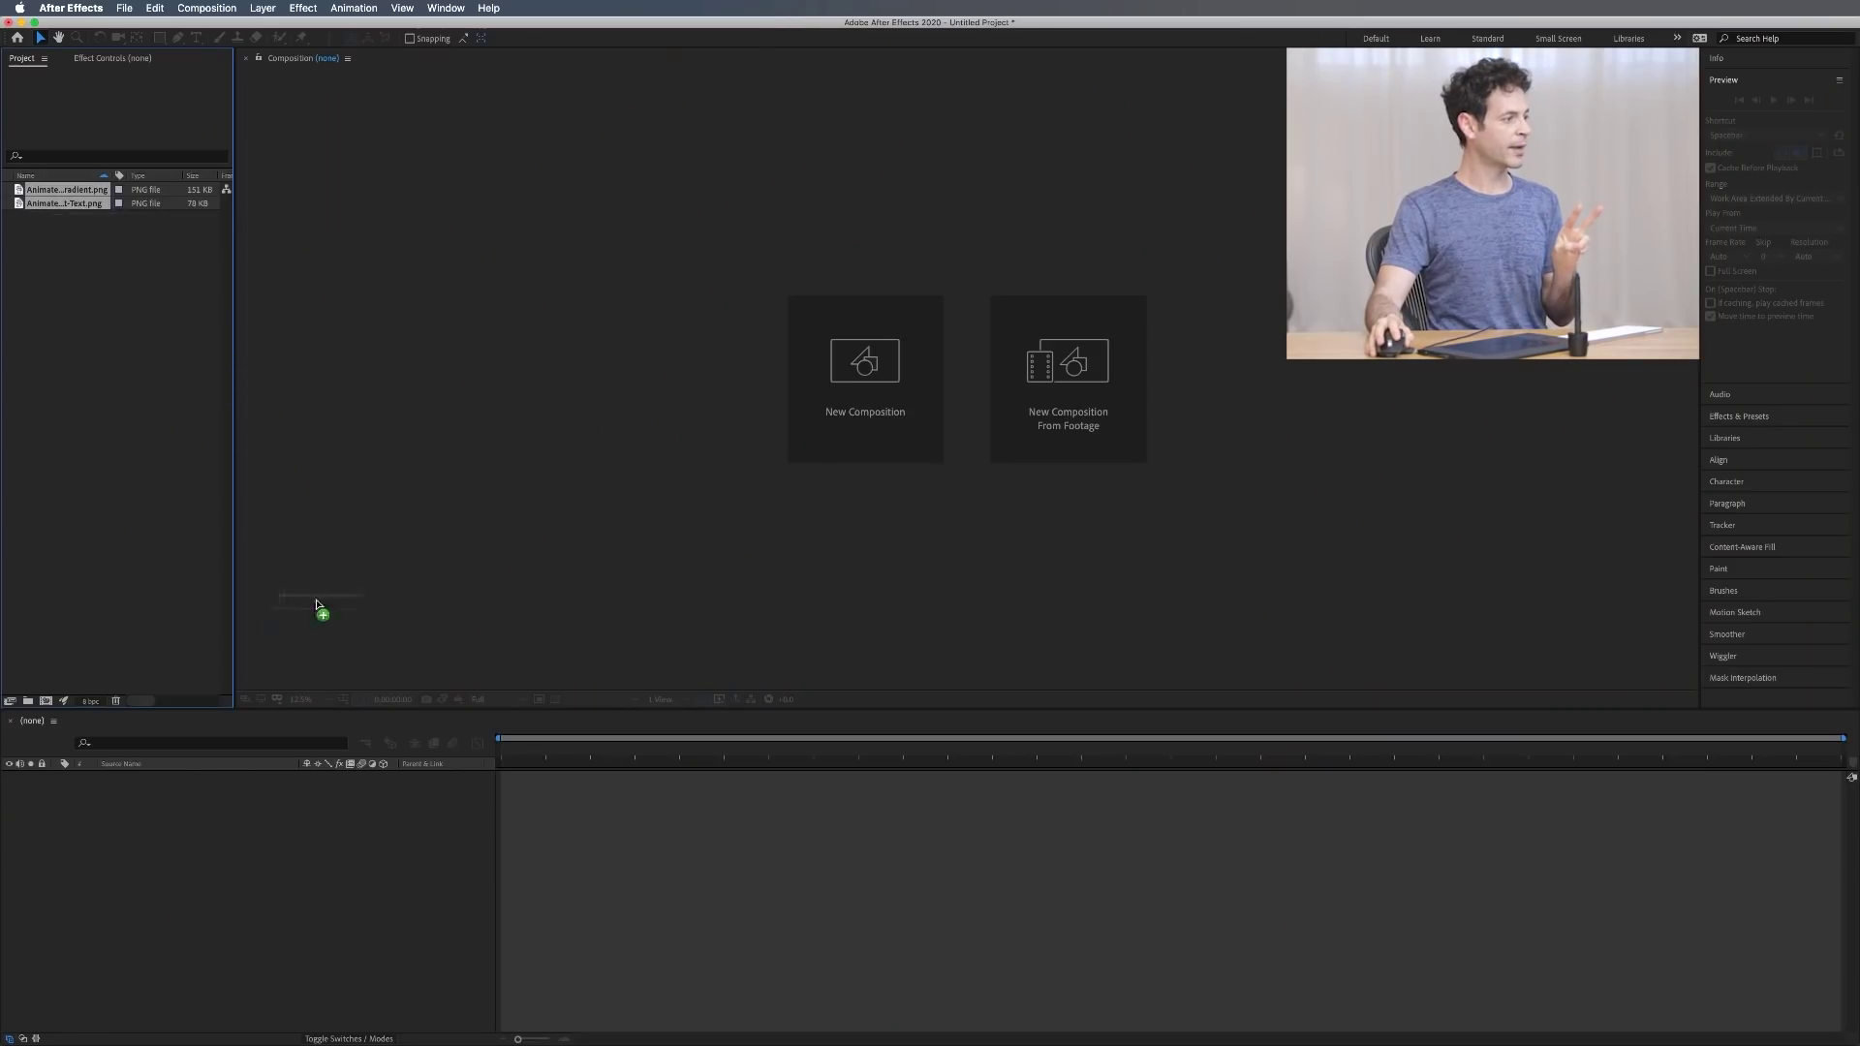
left_click_drag(275, 885, 275, 886)
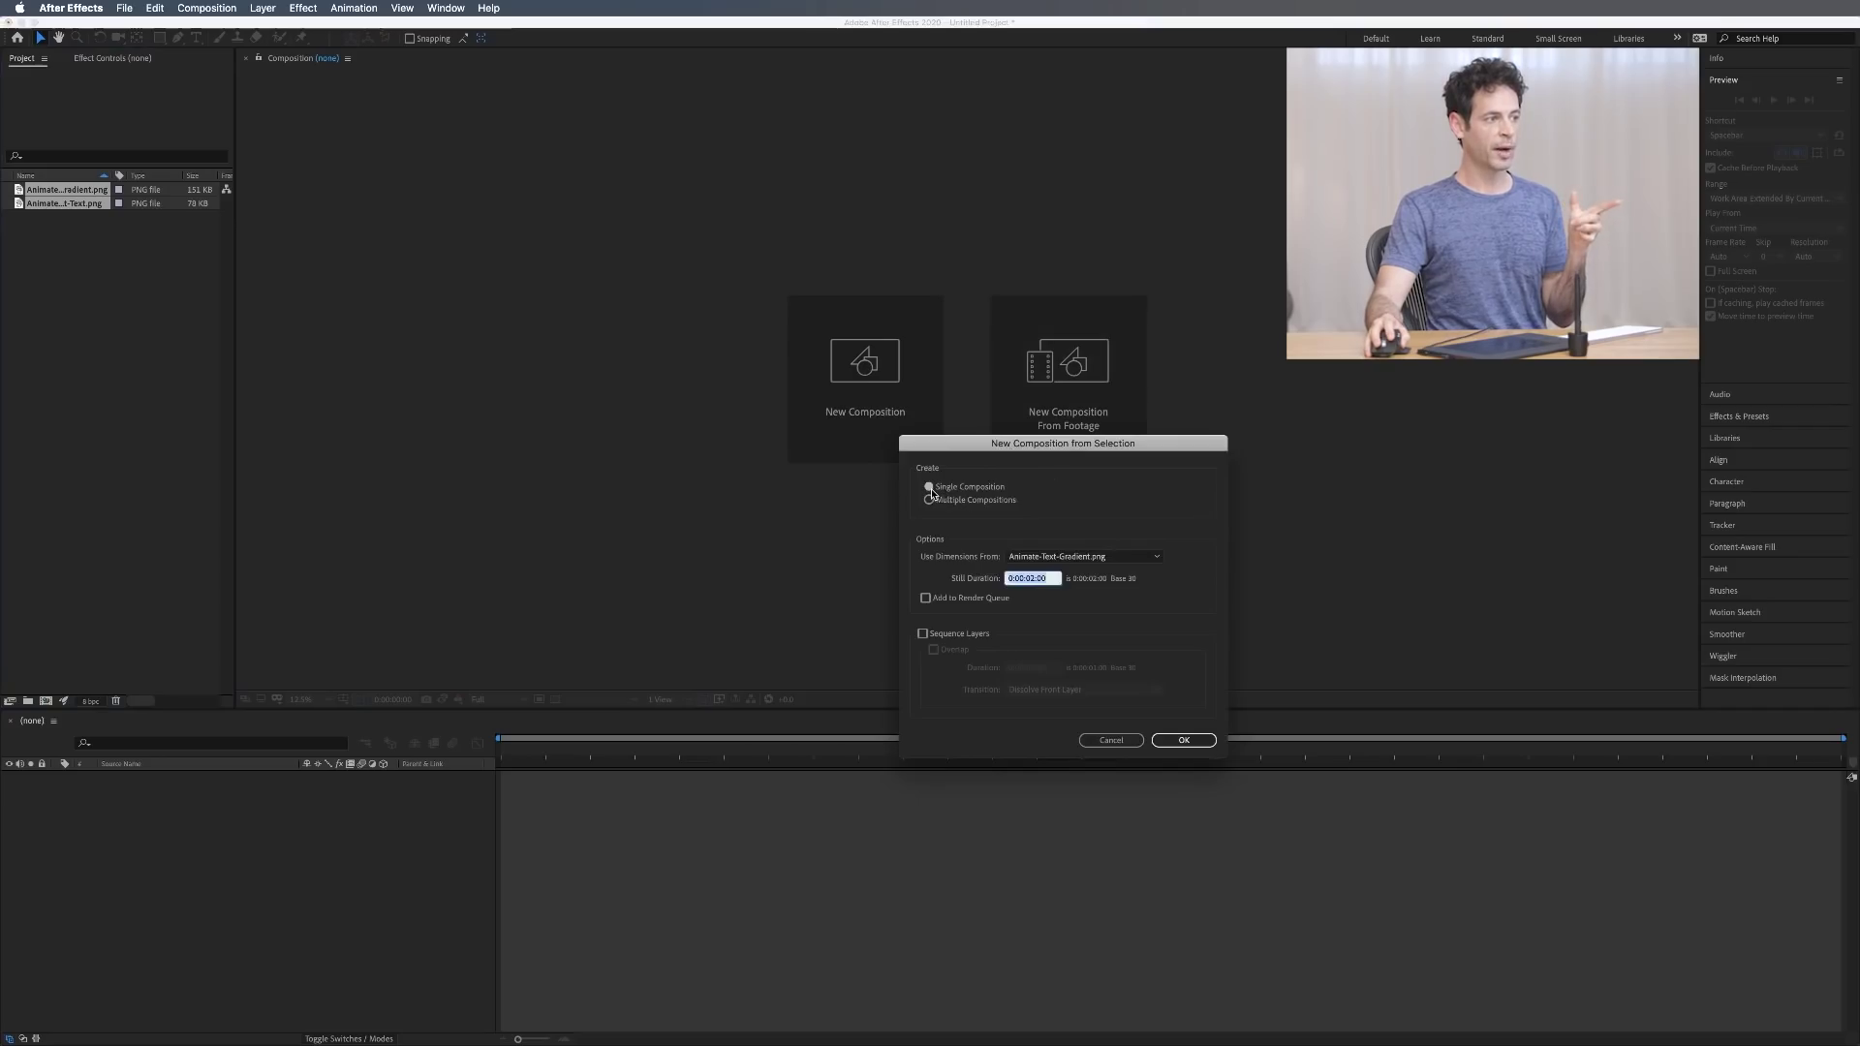
- Create a Single Composition using dimensions from Animate-Text-Gradient.png, containing both images
left_click(1066, 558)
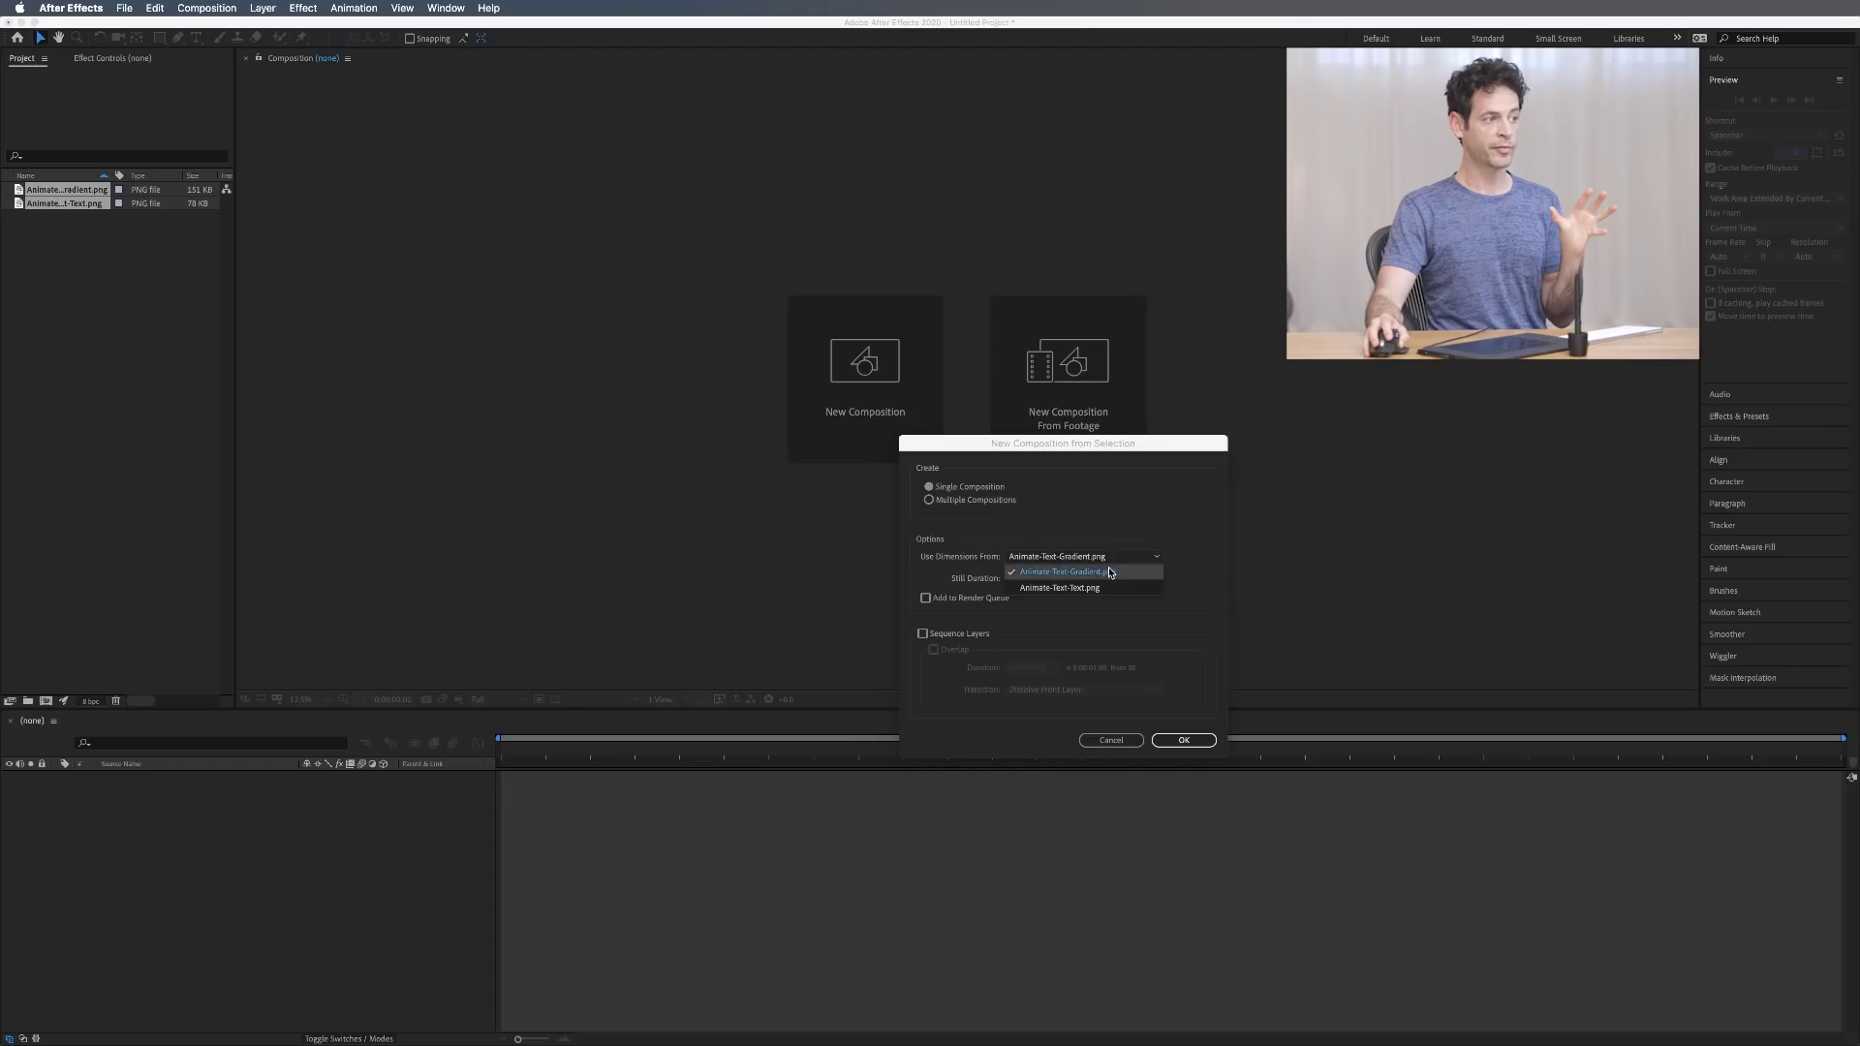
left_click(1110, 574)
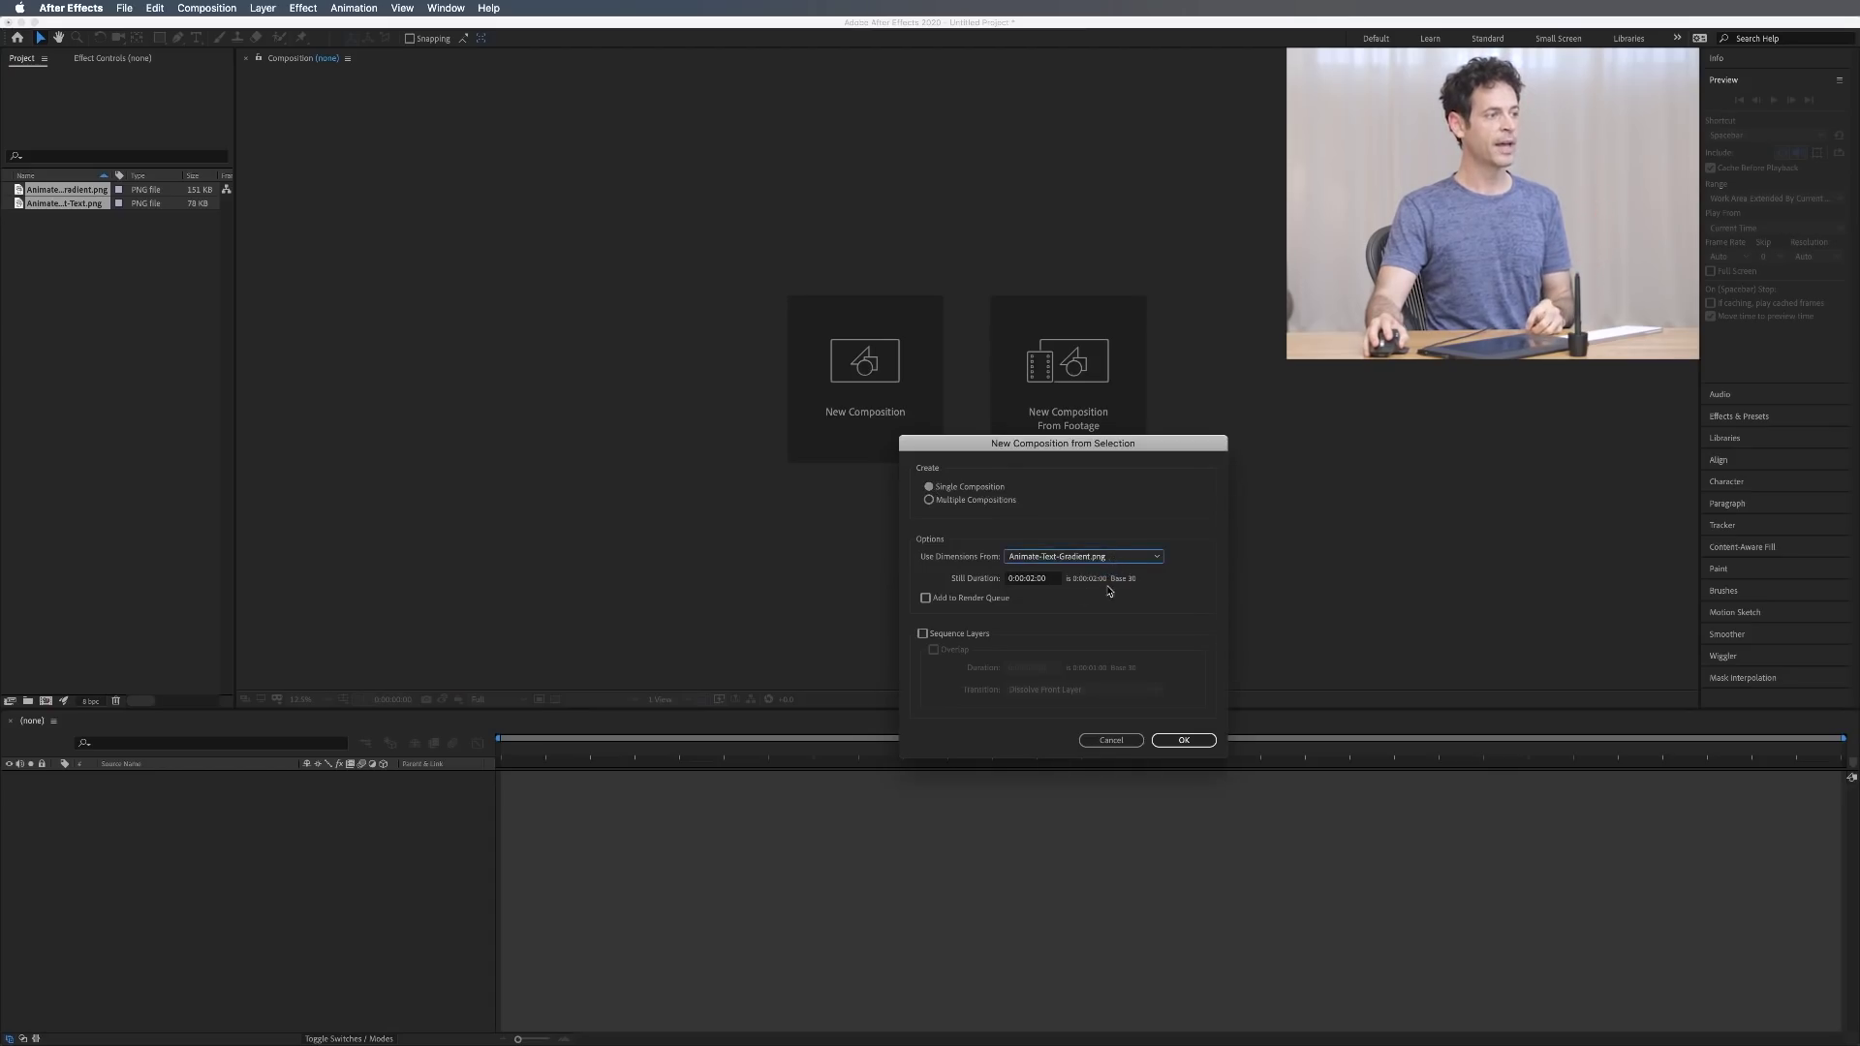
left_click(1181, 740)
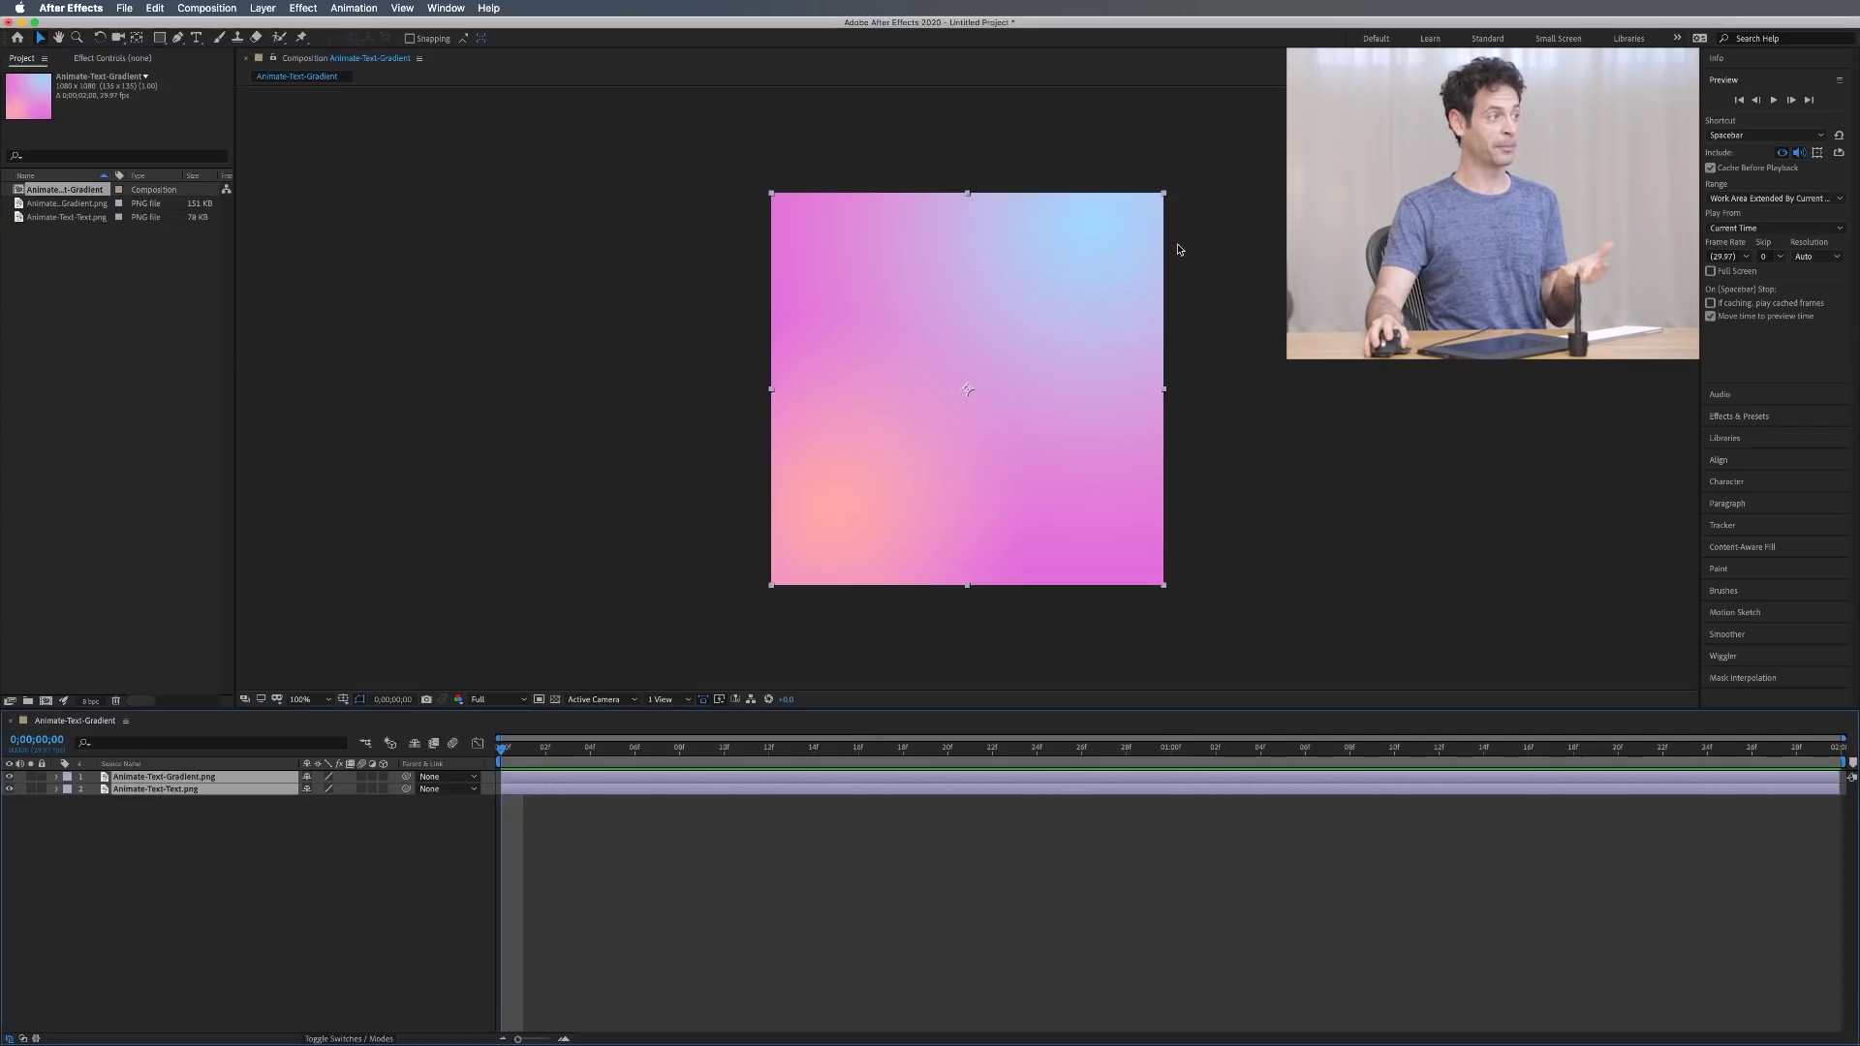
- Deselect the layers and move Animate-Text-Text.png above Animate-Text-Gradient.png in the layer stack
left_click(292, 842)
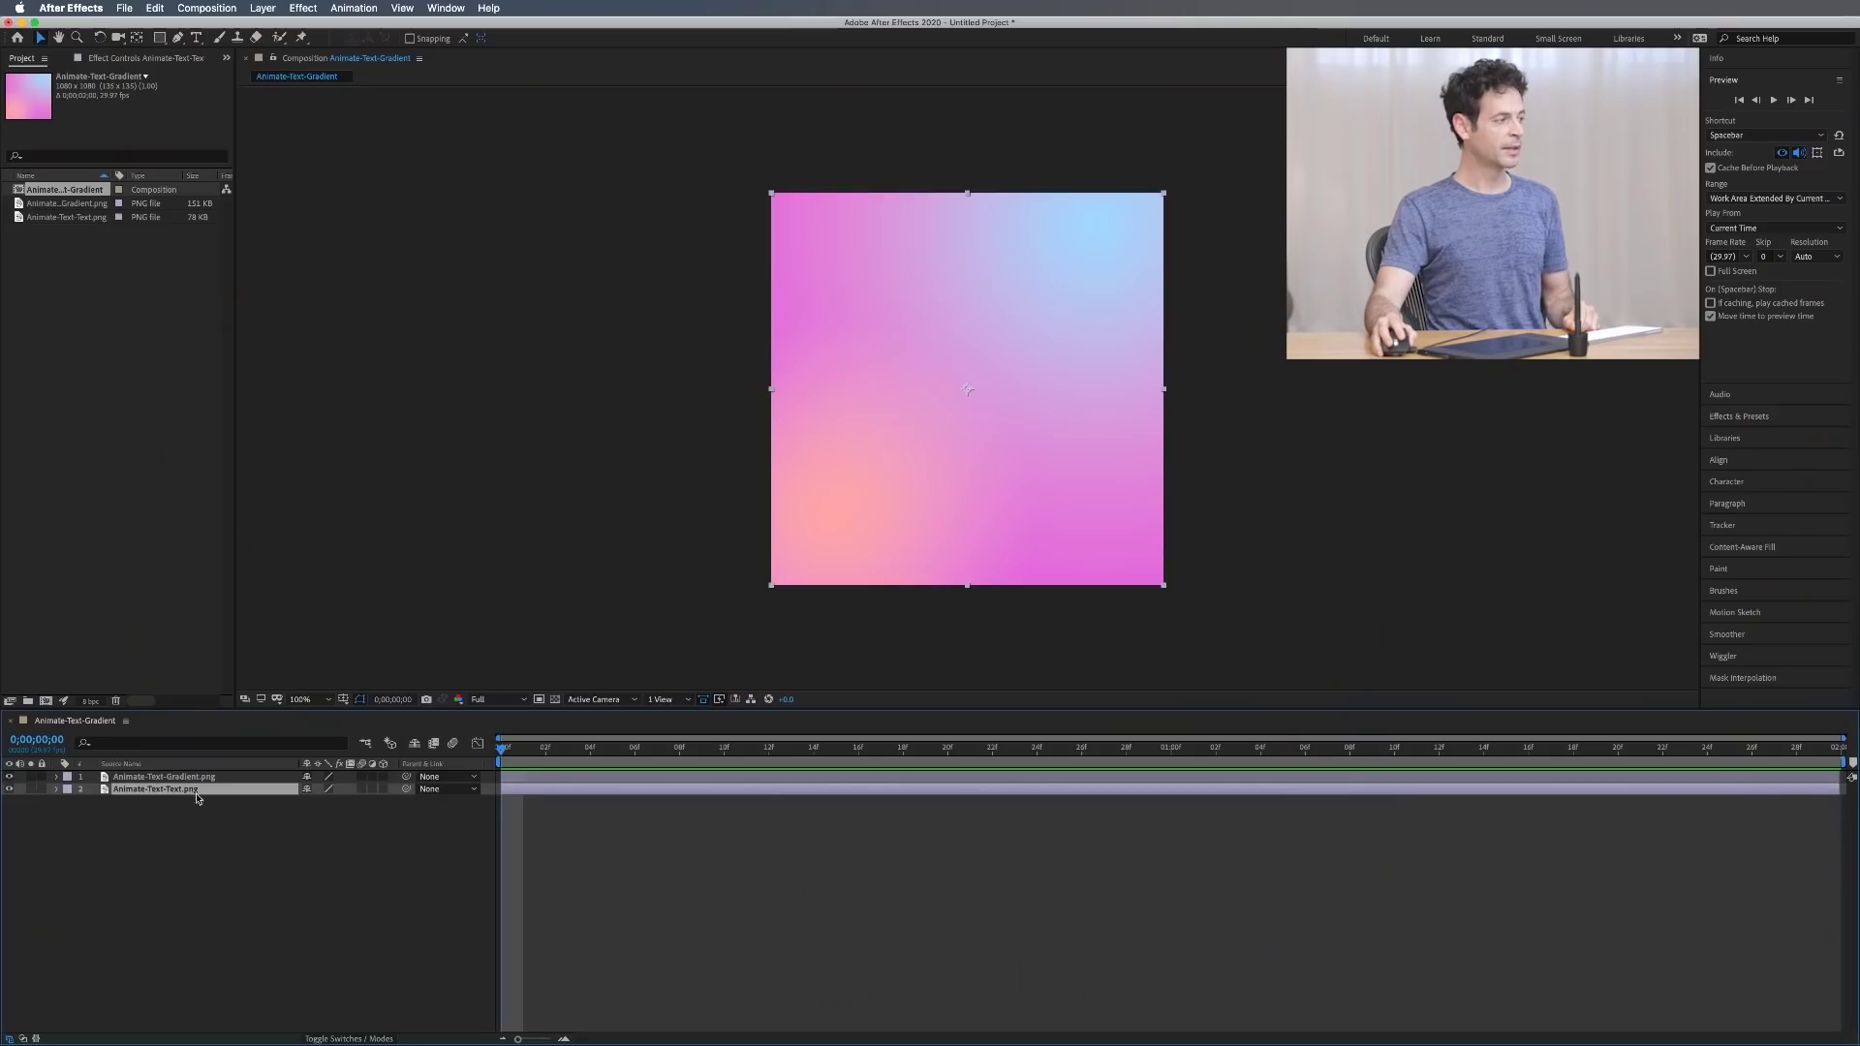
left_click_drag(199, 792, 210, 778)
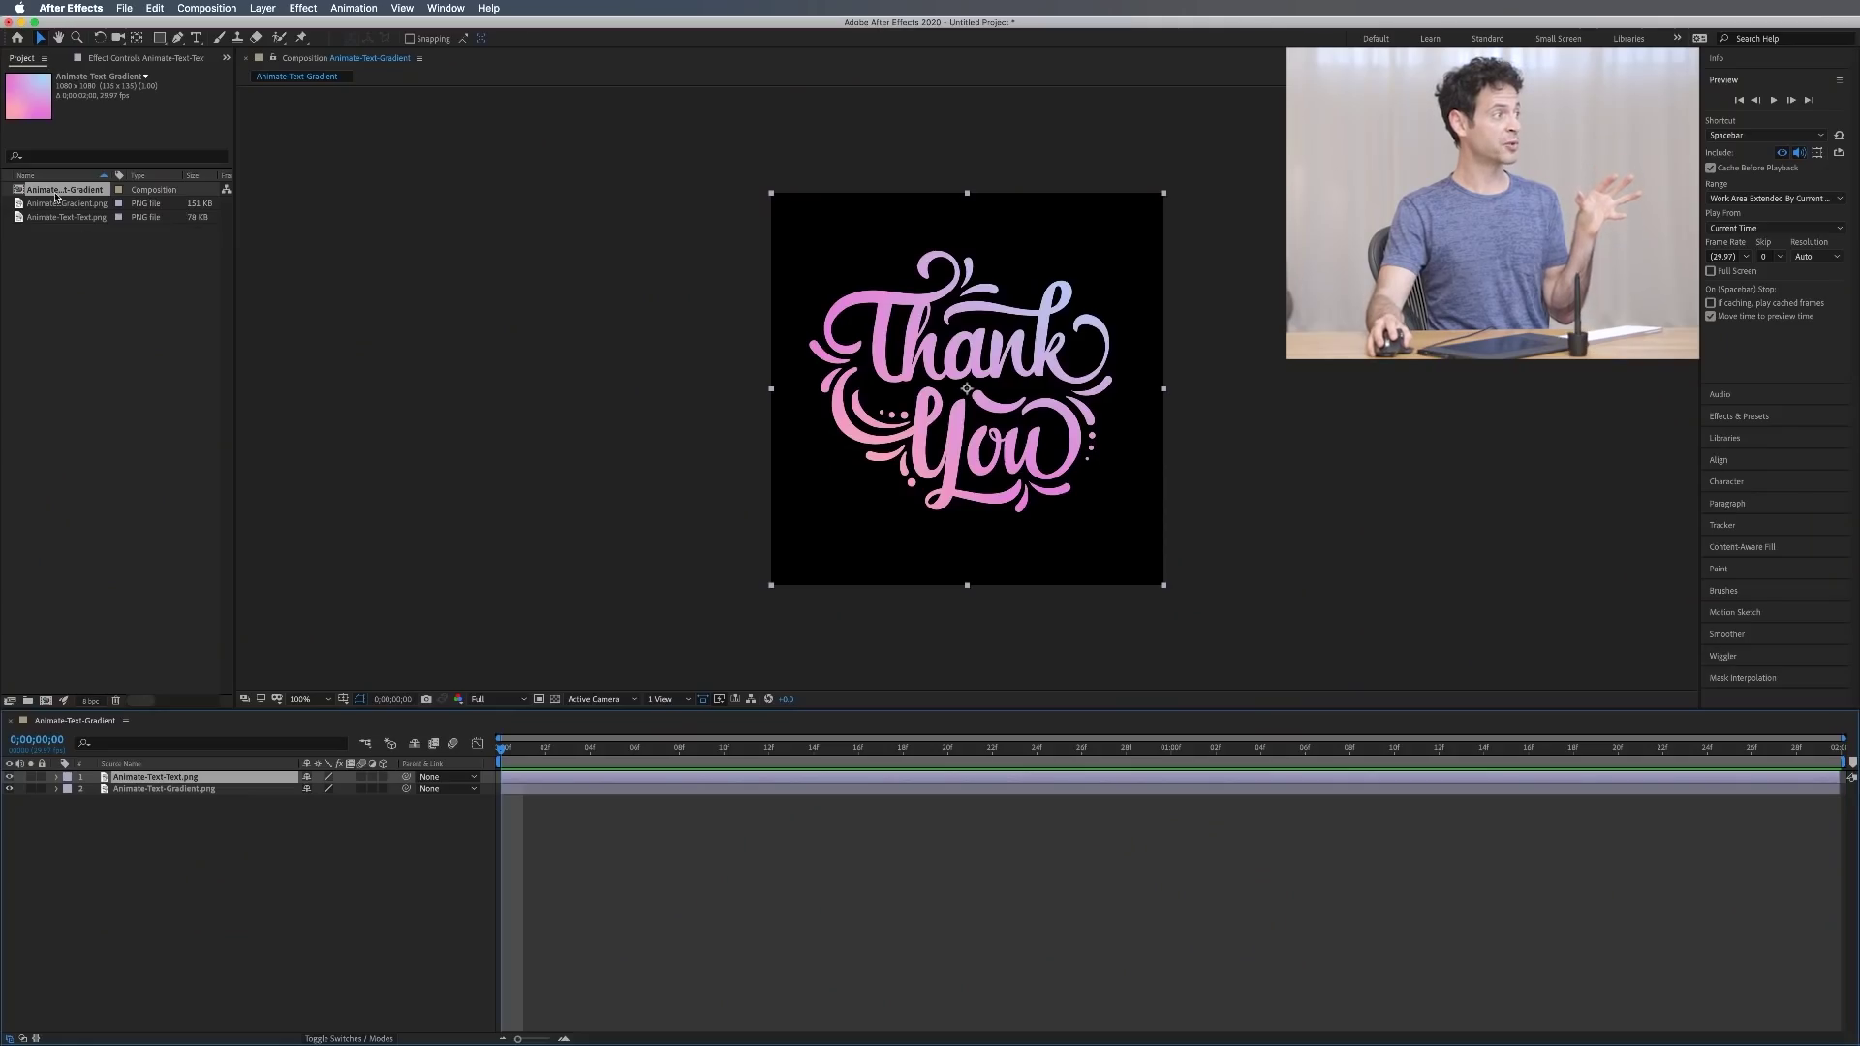
left_click(58, 194)
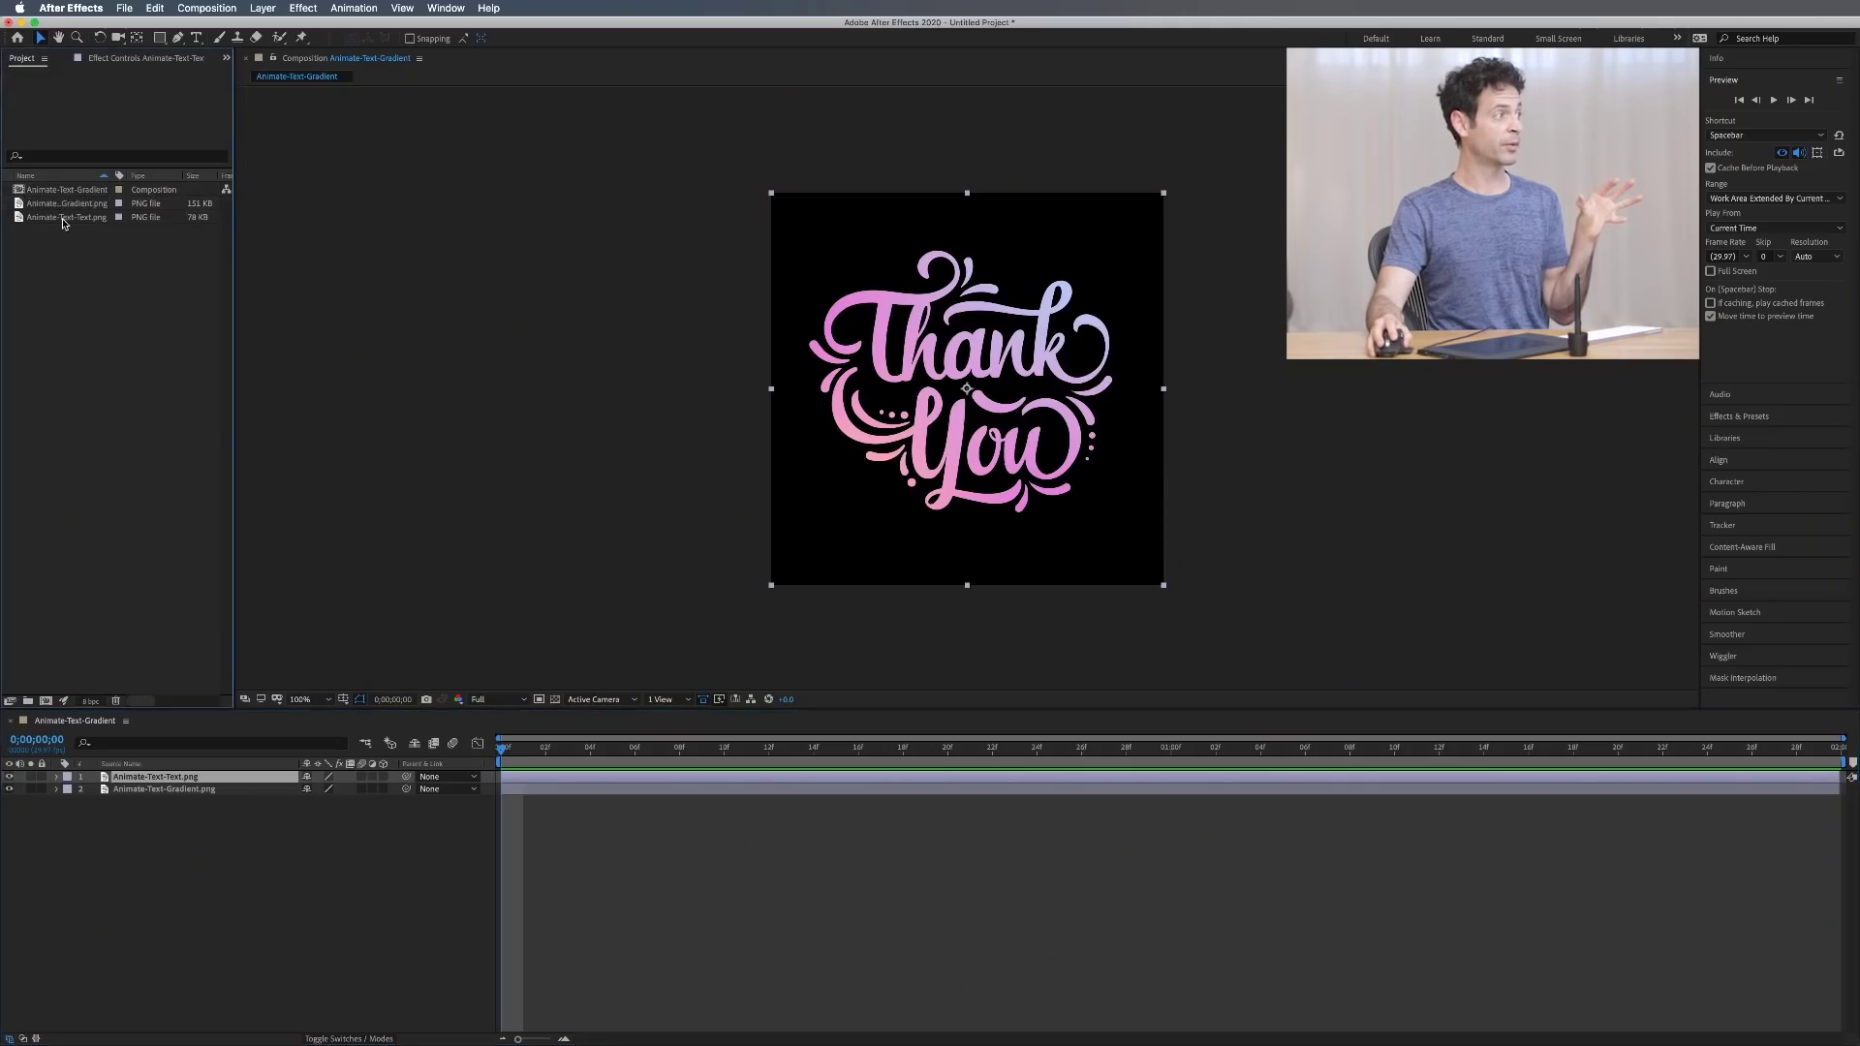
- Create a 'Source' folder and move both PNG files into it
right_click(86, 263)
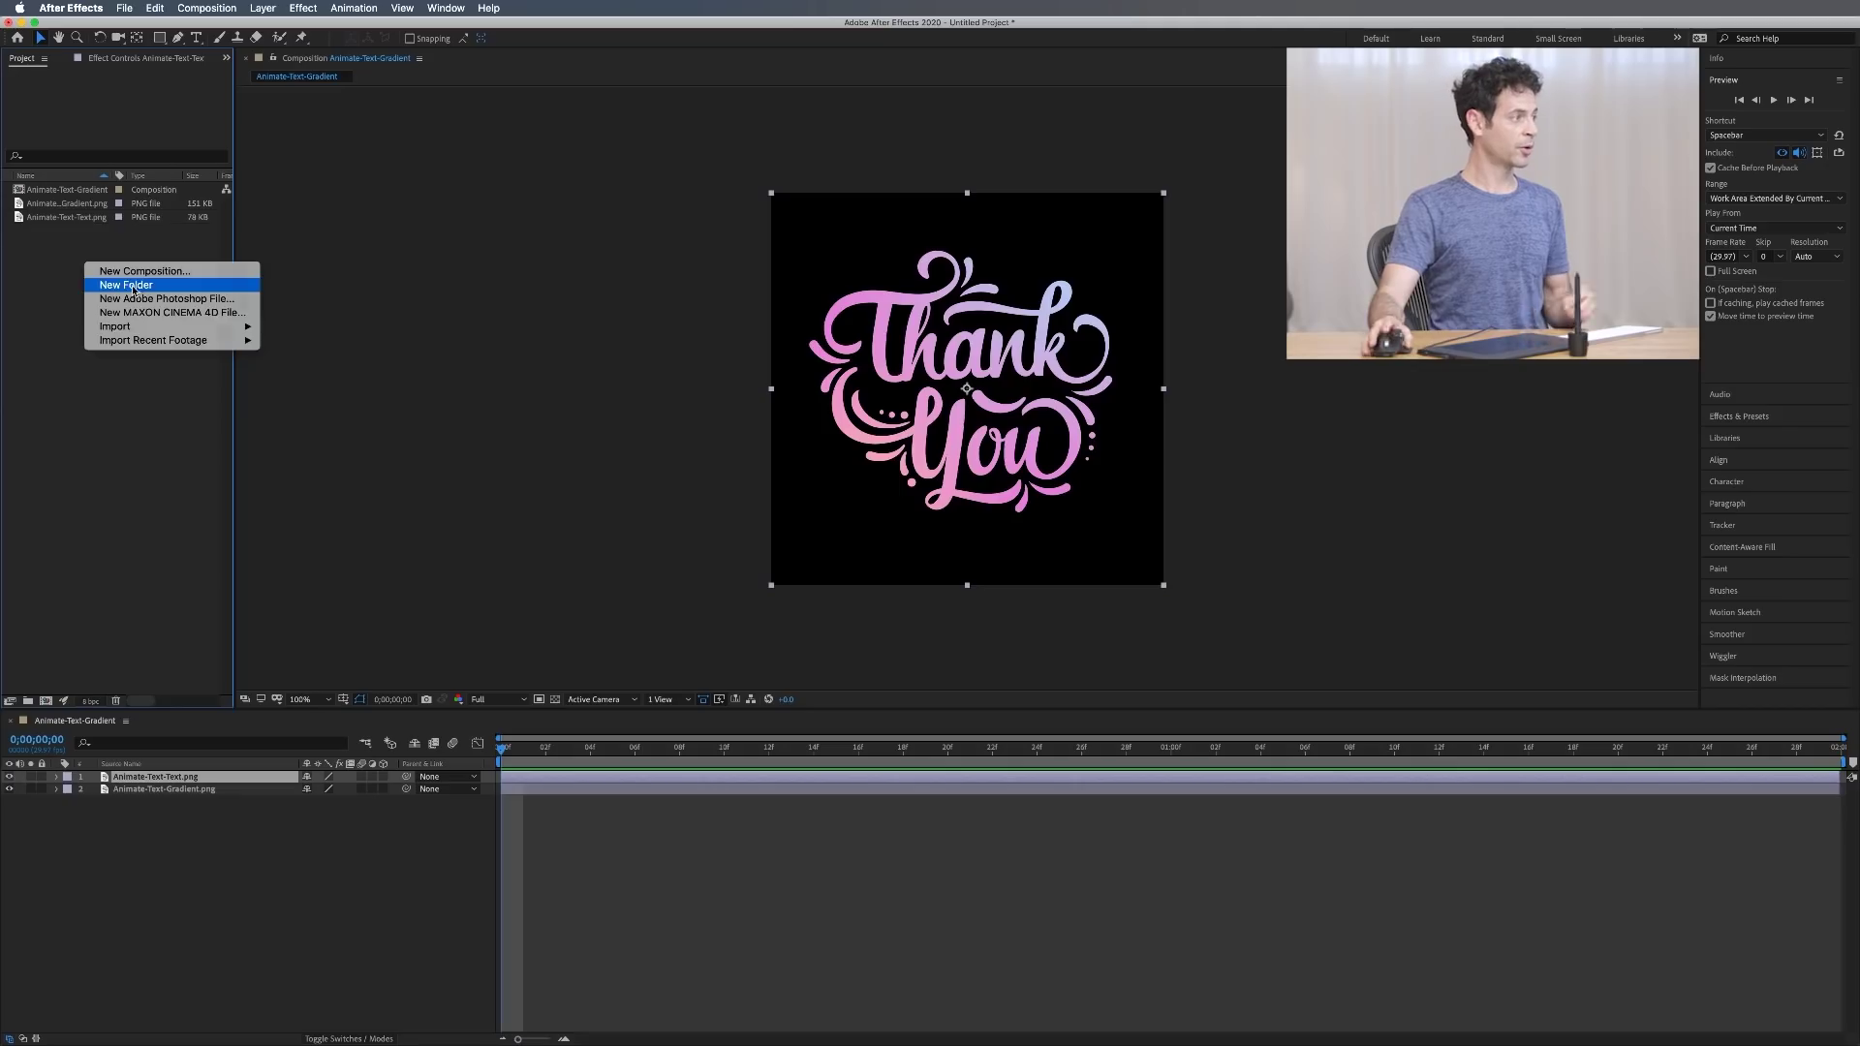
left_click(135, 286)
type("Sou")
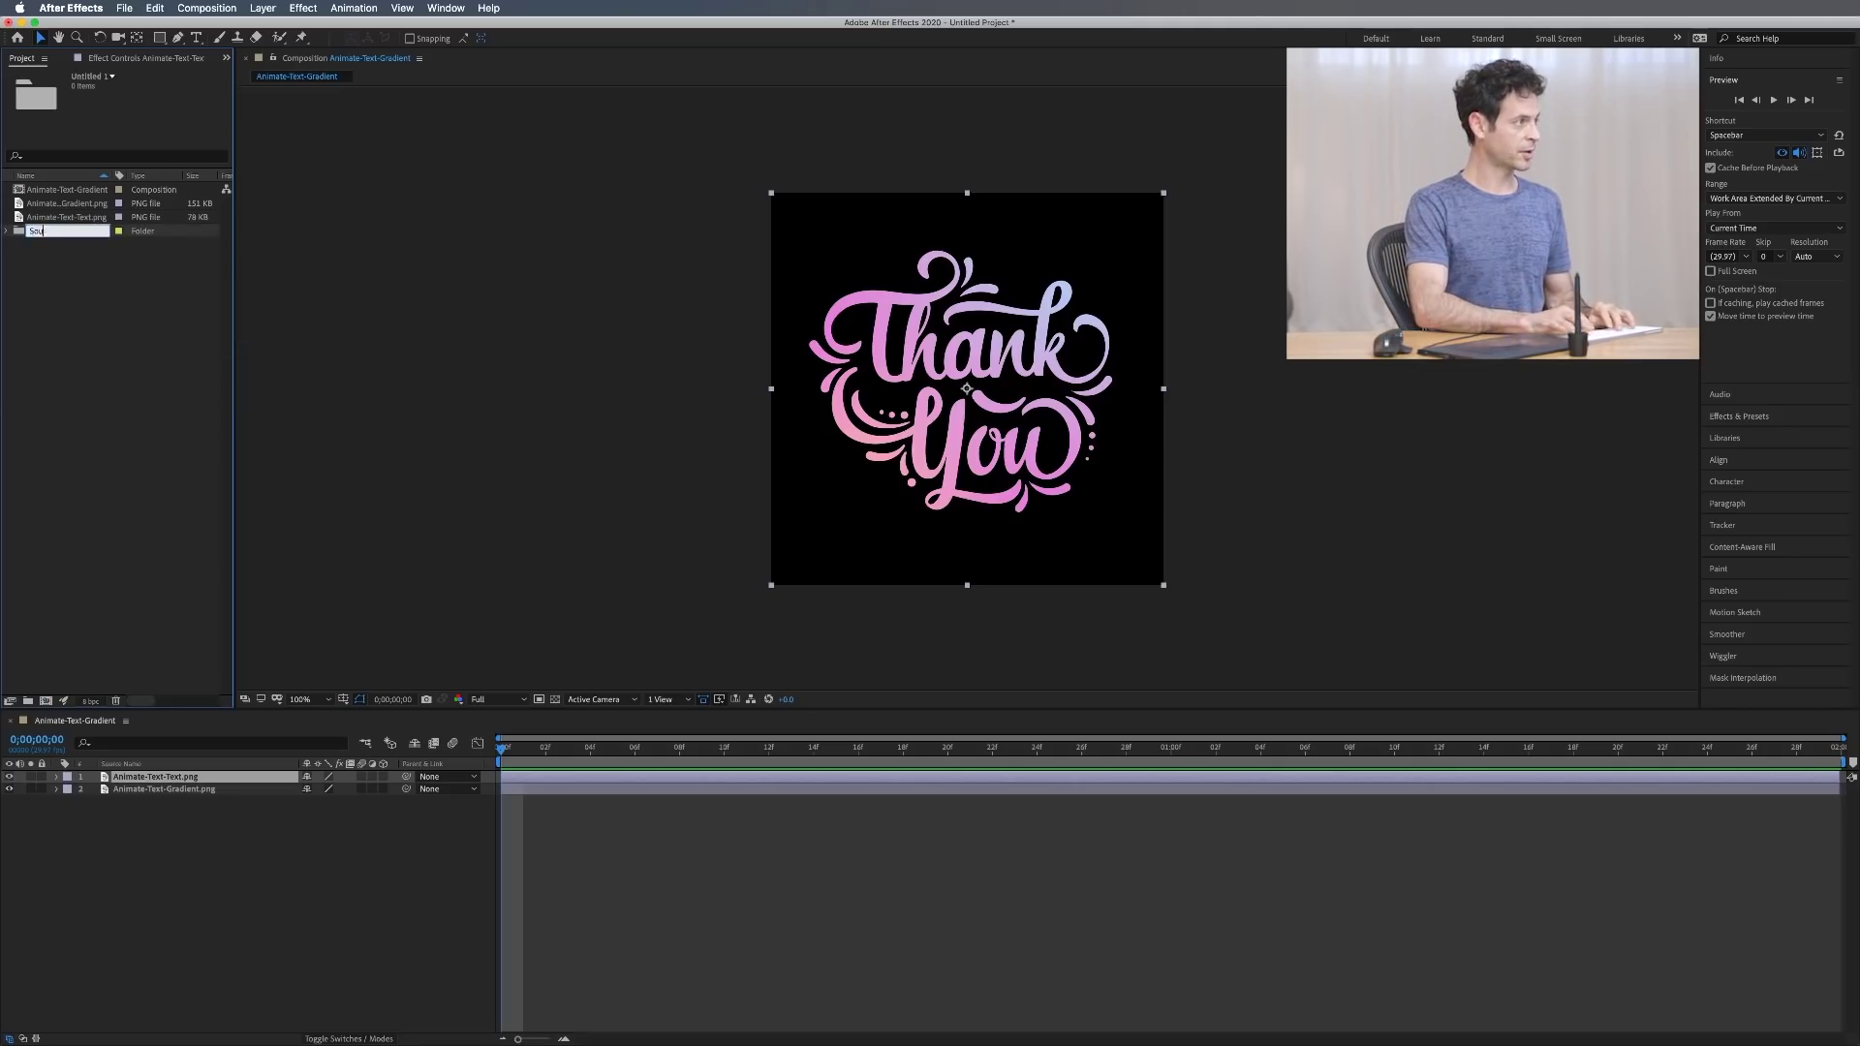
type("rce")
key("Return")
left_click(103, 204)
left_click(68, 218, "shift")
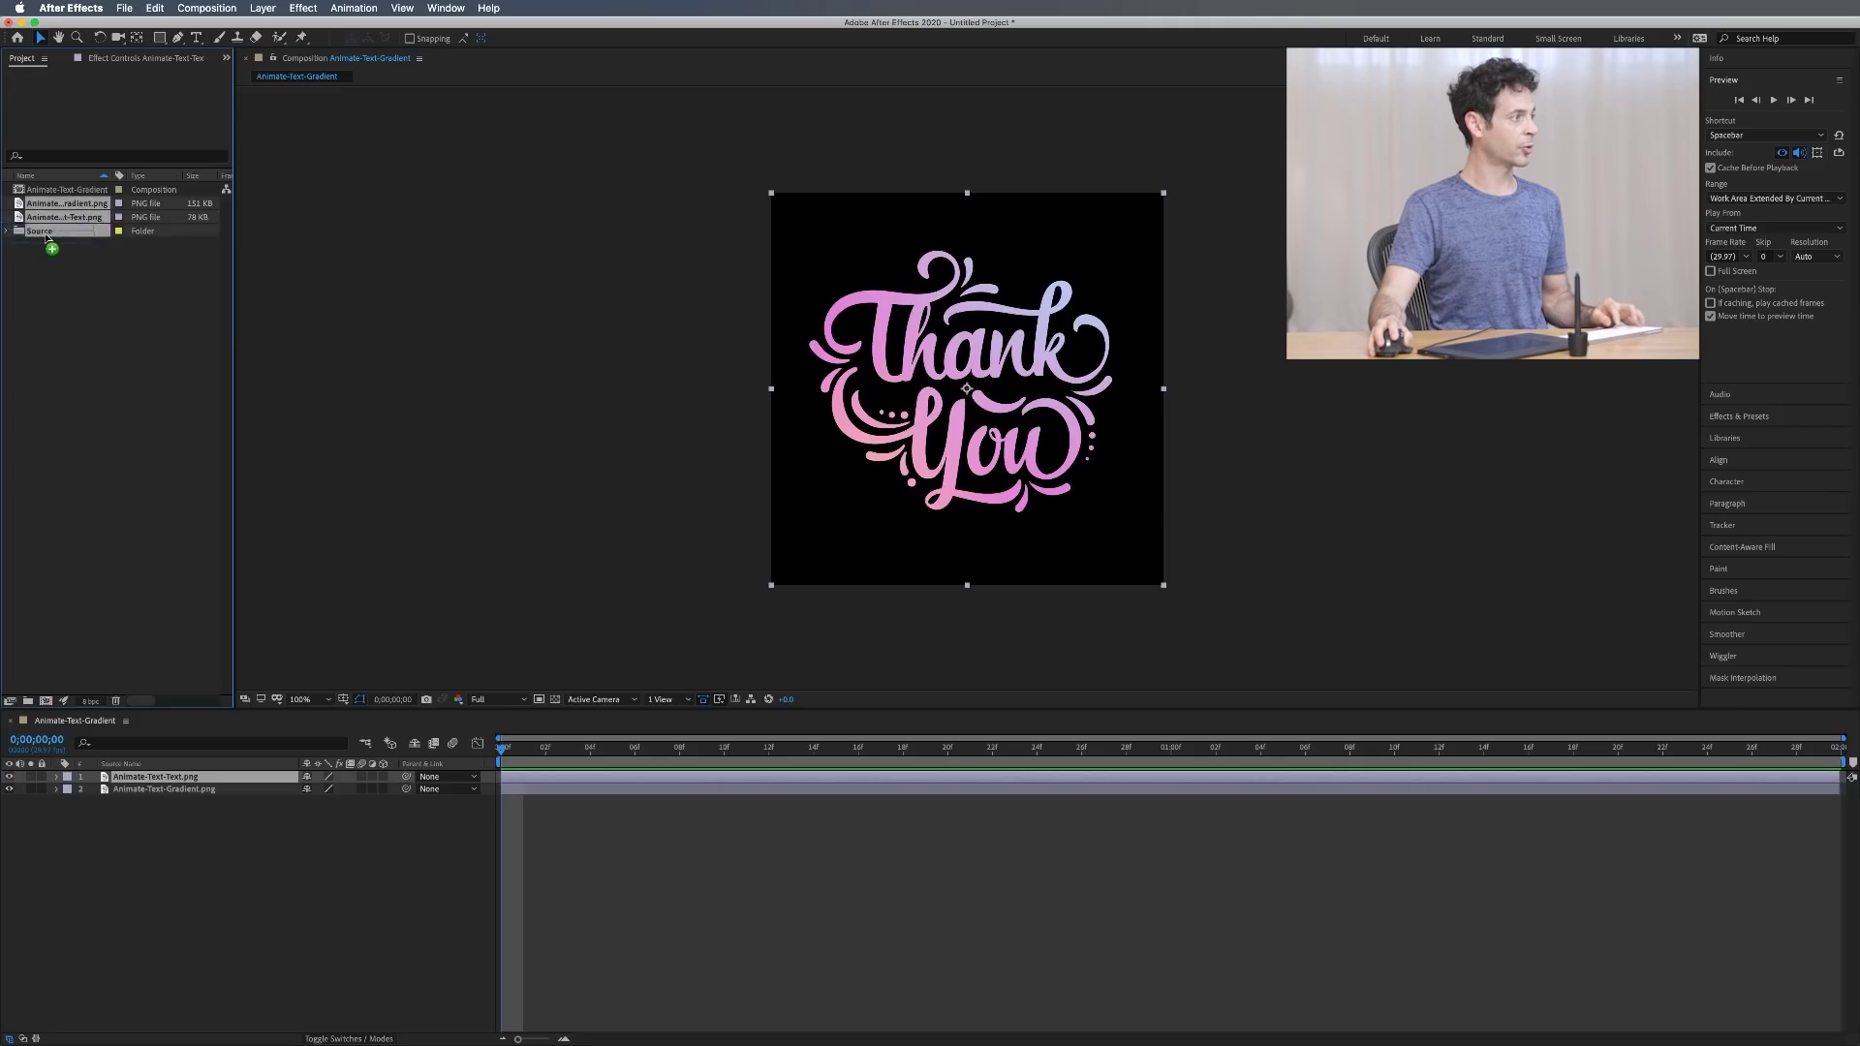
left_click_drag(46, 236, 46, 234)
- Create a 'Comps' folder and move the Animate-Text-Gradient composition into it
right_click(88, 274)
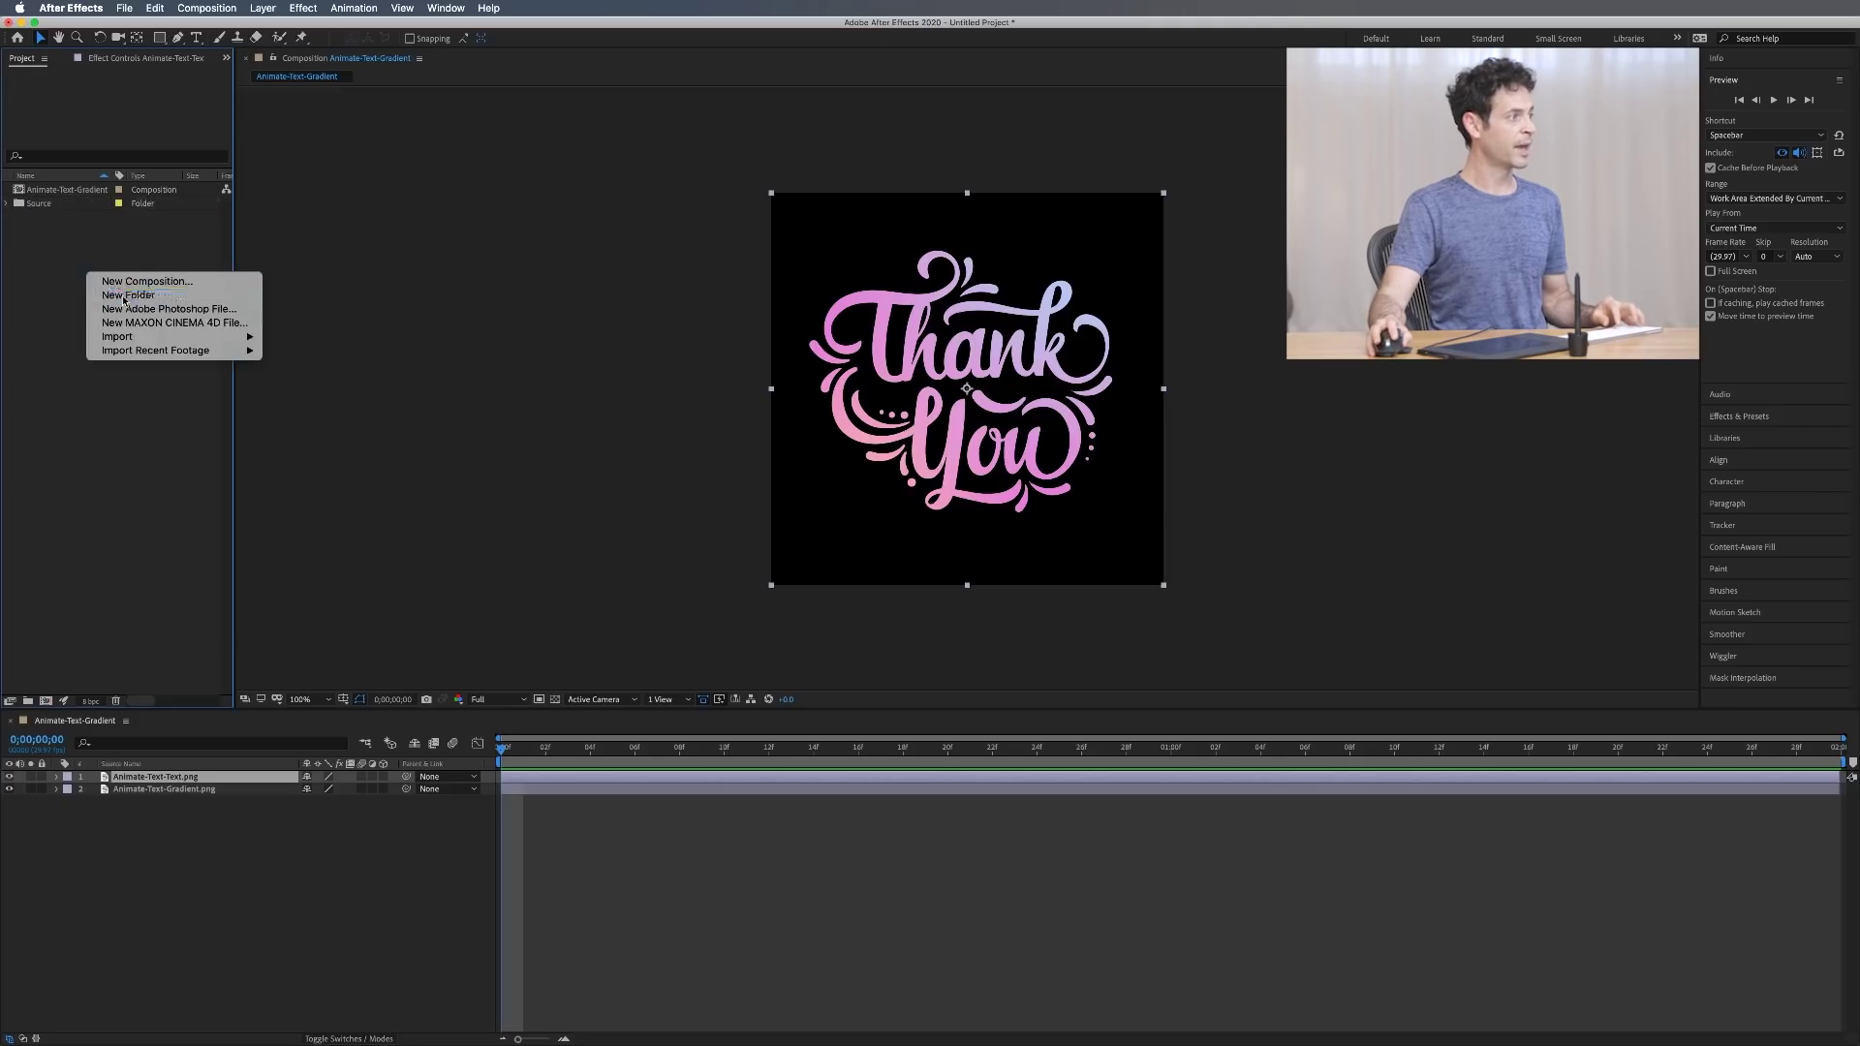
left_click(123, 295)
type("Com")
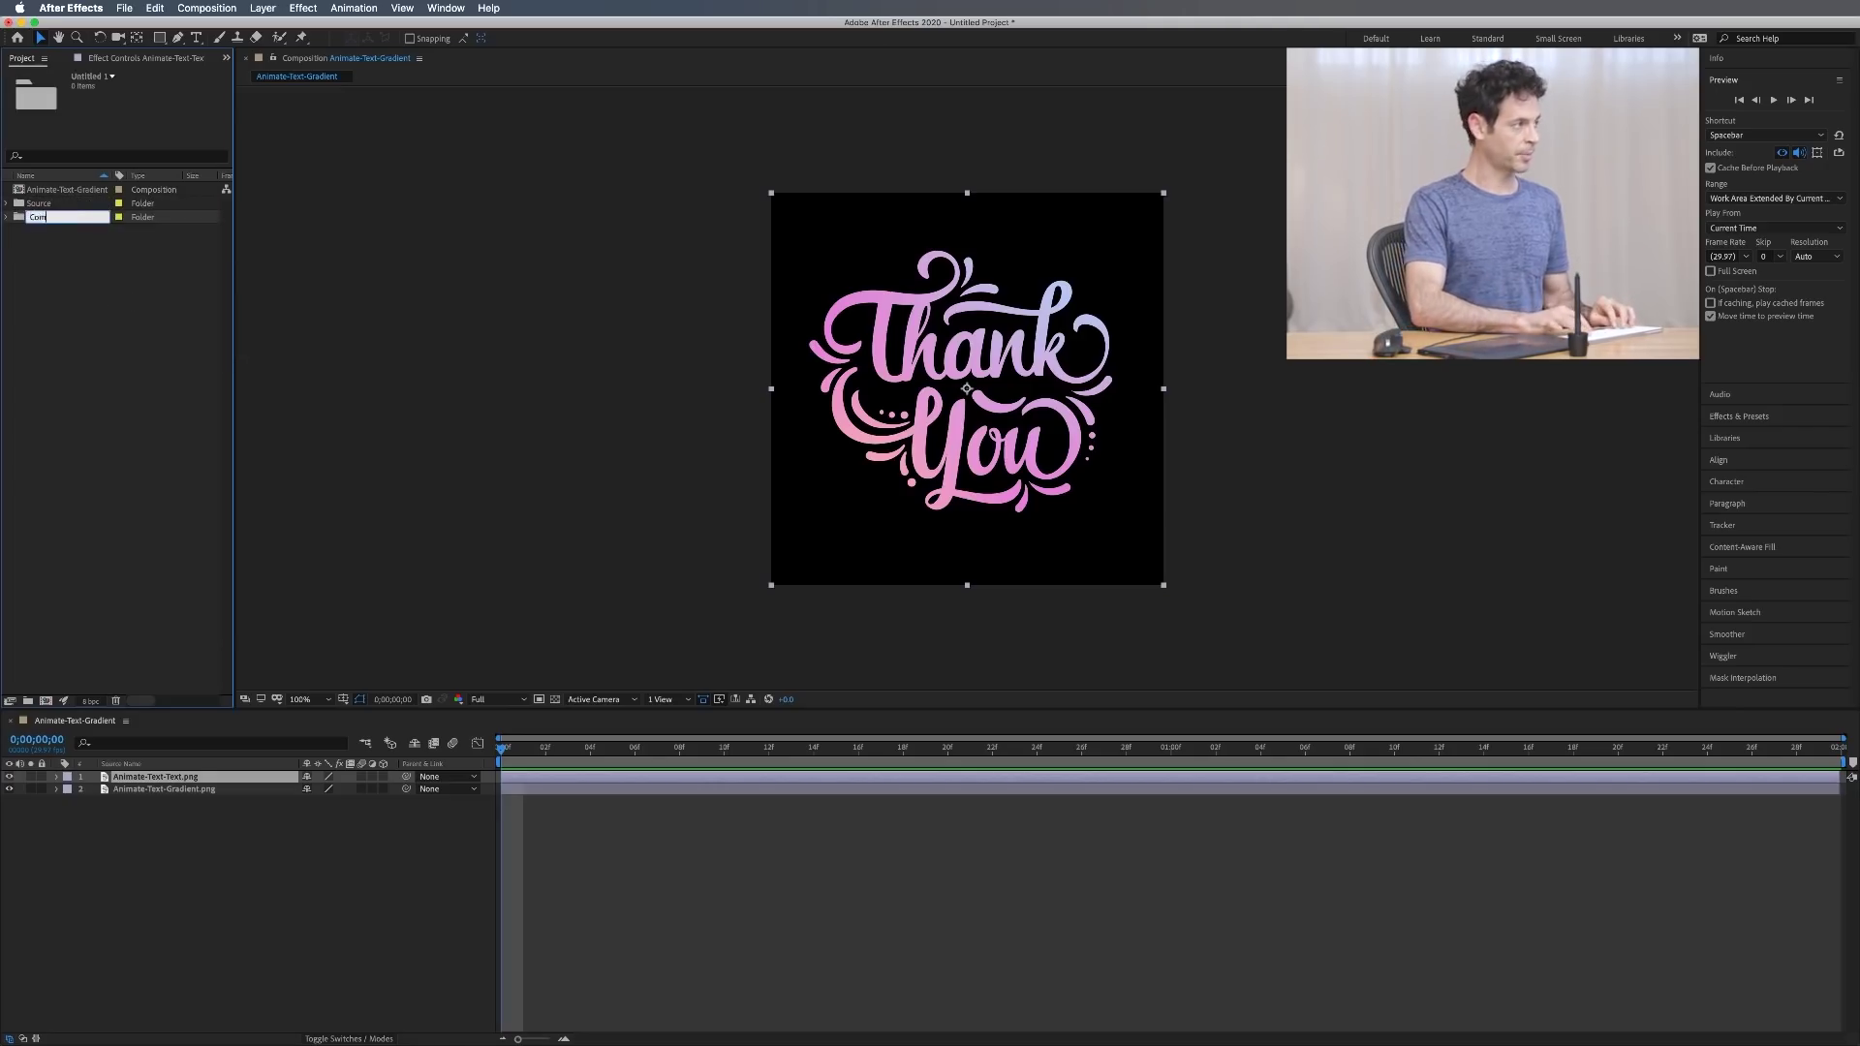
type("ps")
key("Return")
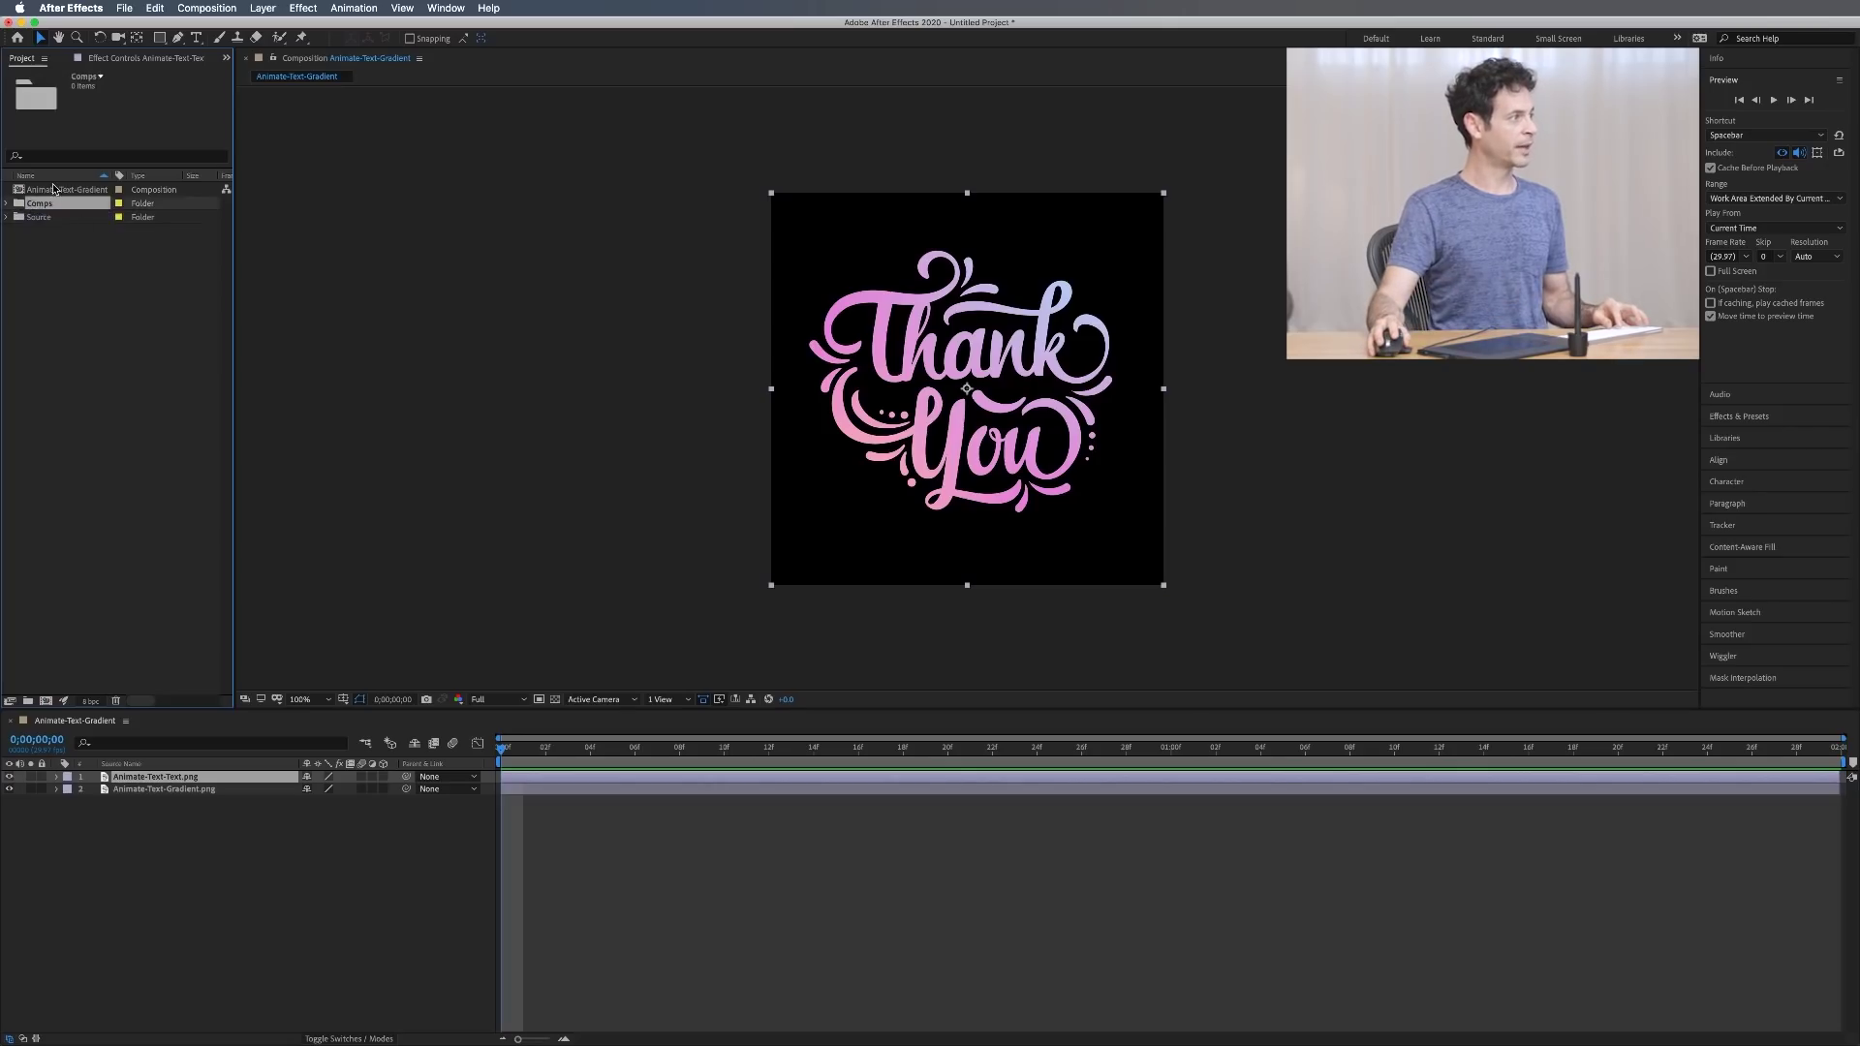
left_click_drag(54, 193, 41, 207)
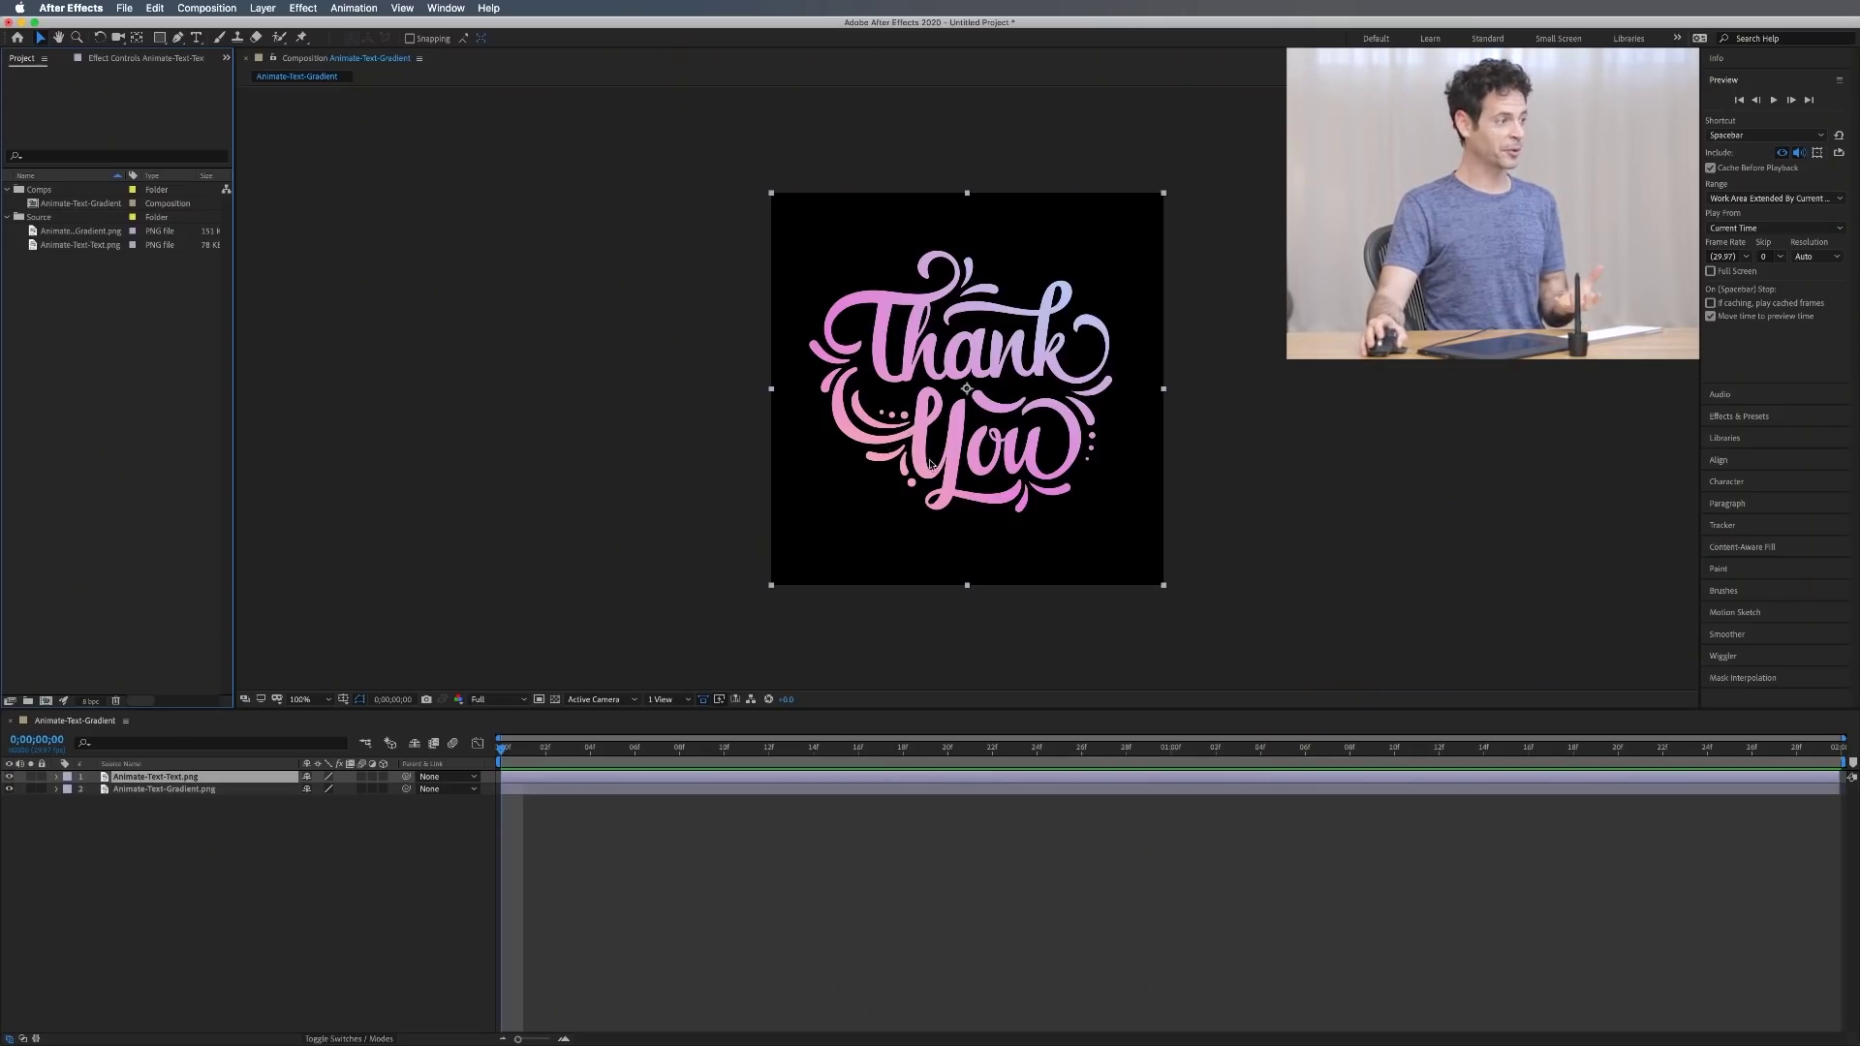
- Review the Animate-Text-Gradient composition settings, then expand the gradient layer's Transform group
left_click(106, 205)
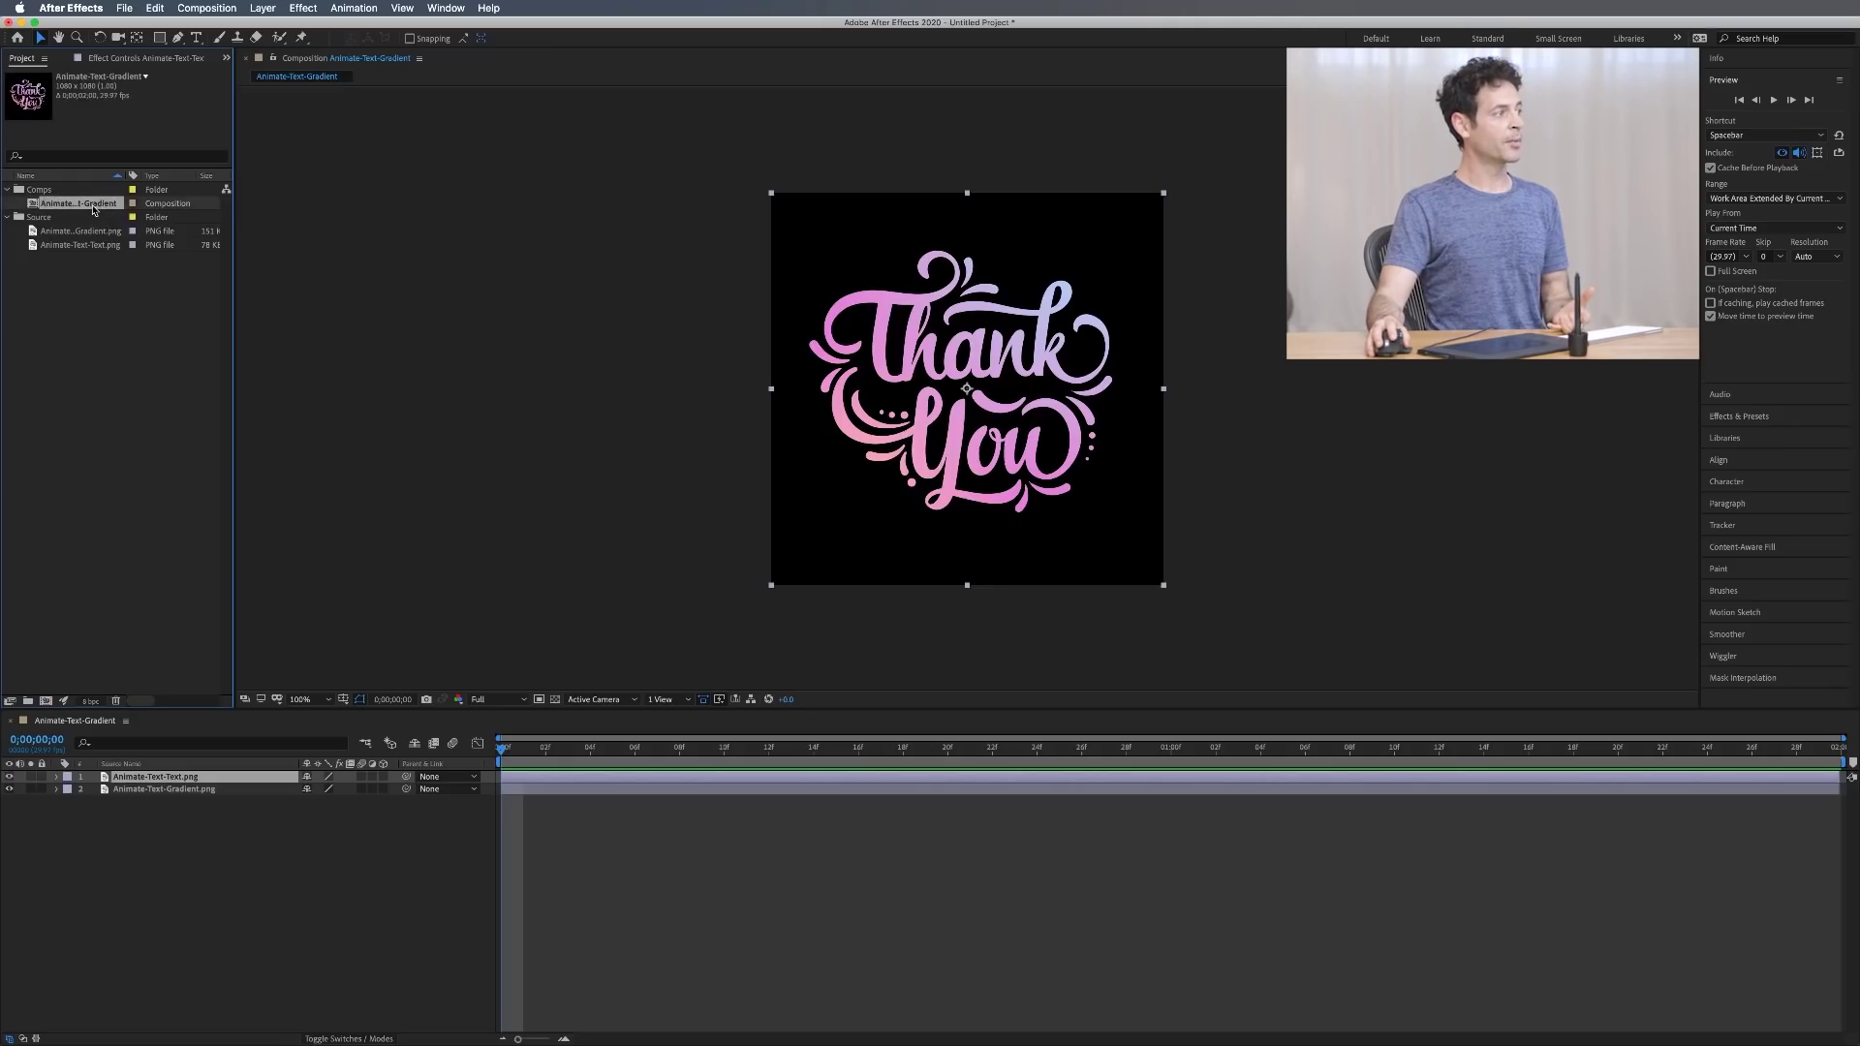
right_click(95, 211)
left_click(137, 218)
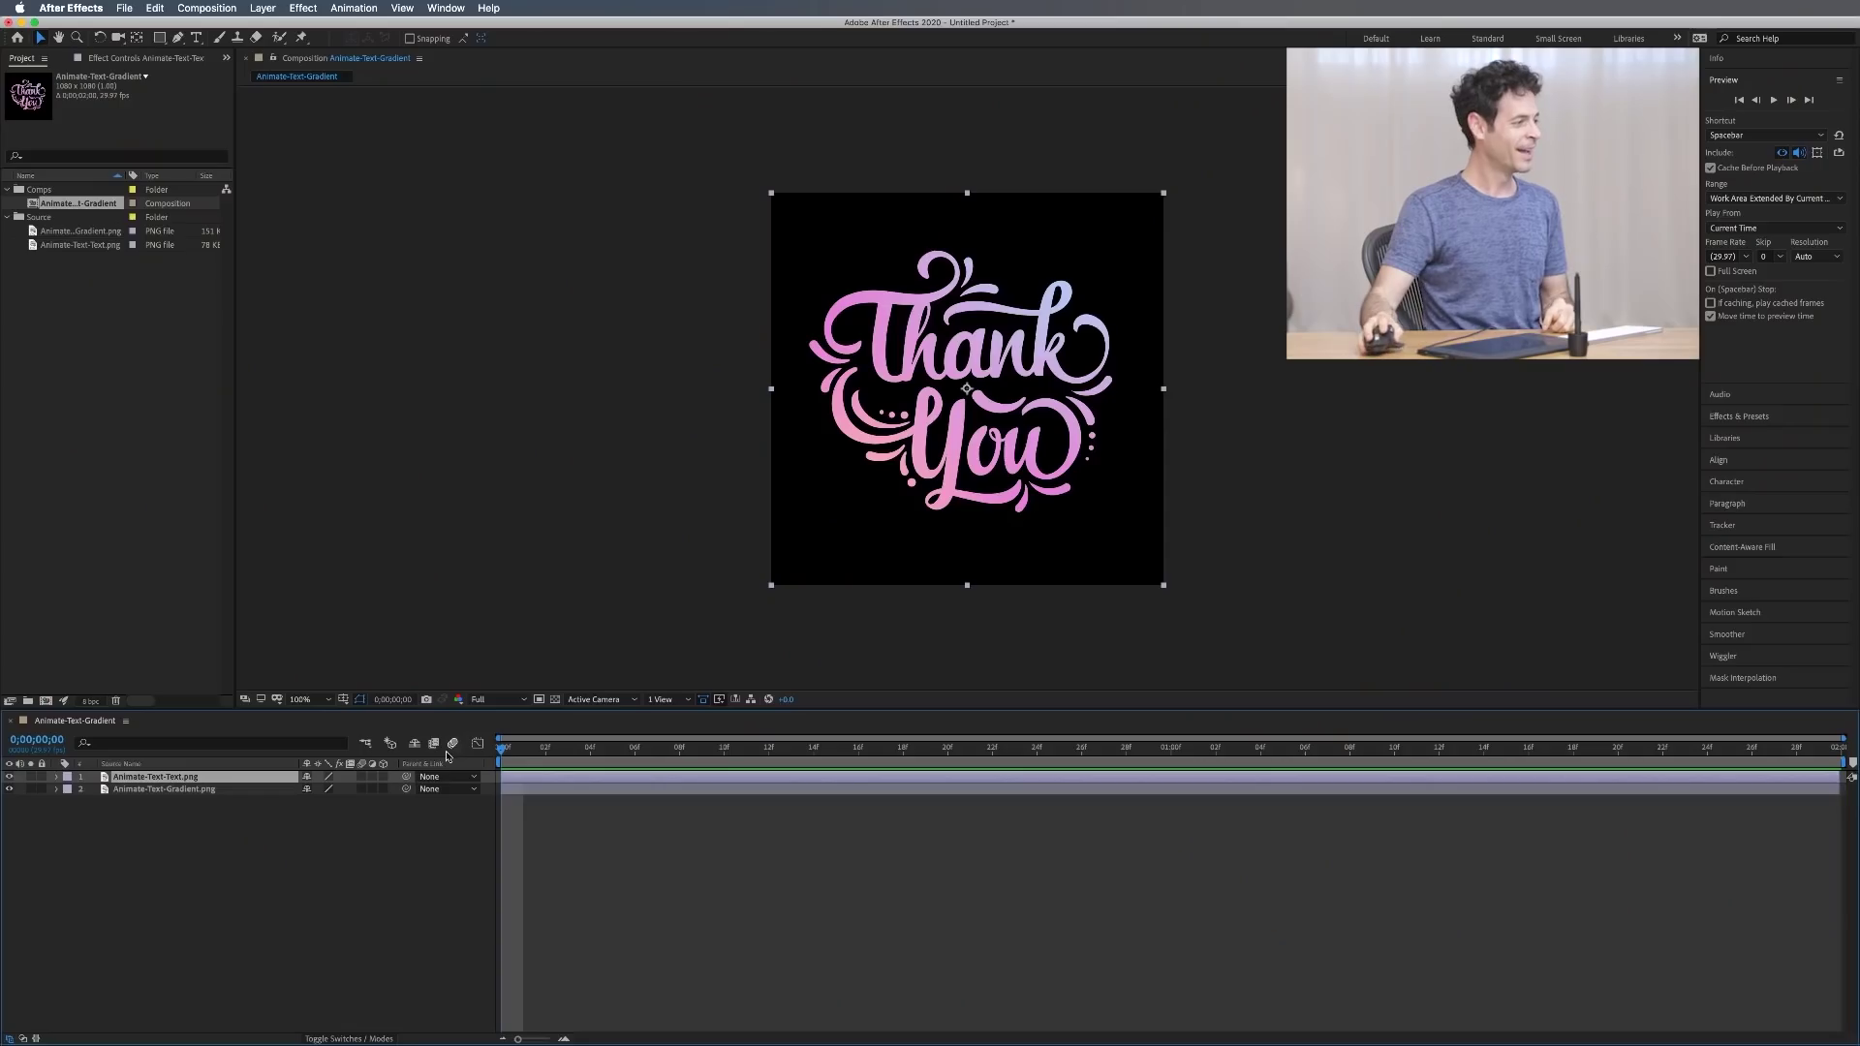
left_click(162, 790)
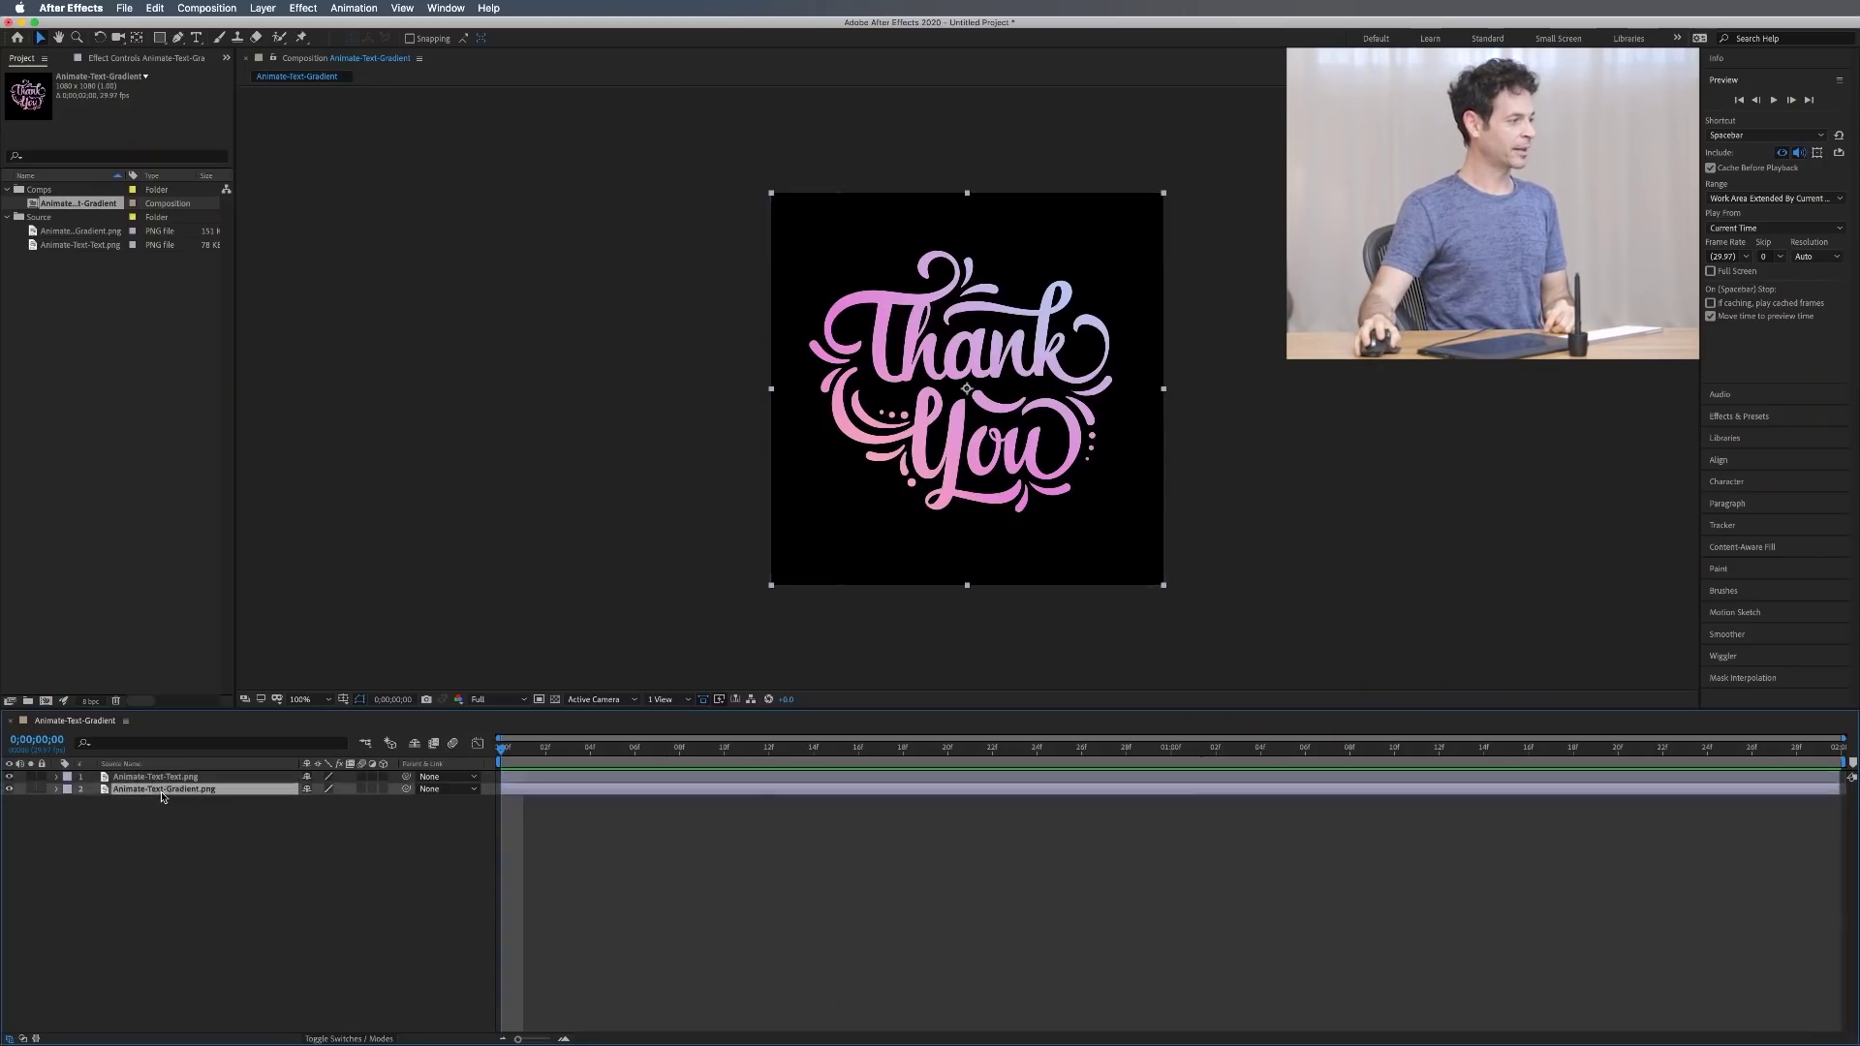
left_click(69, 803)
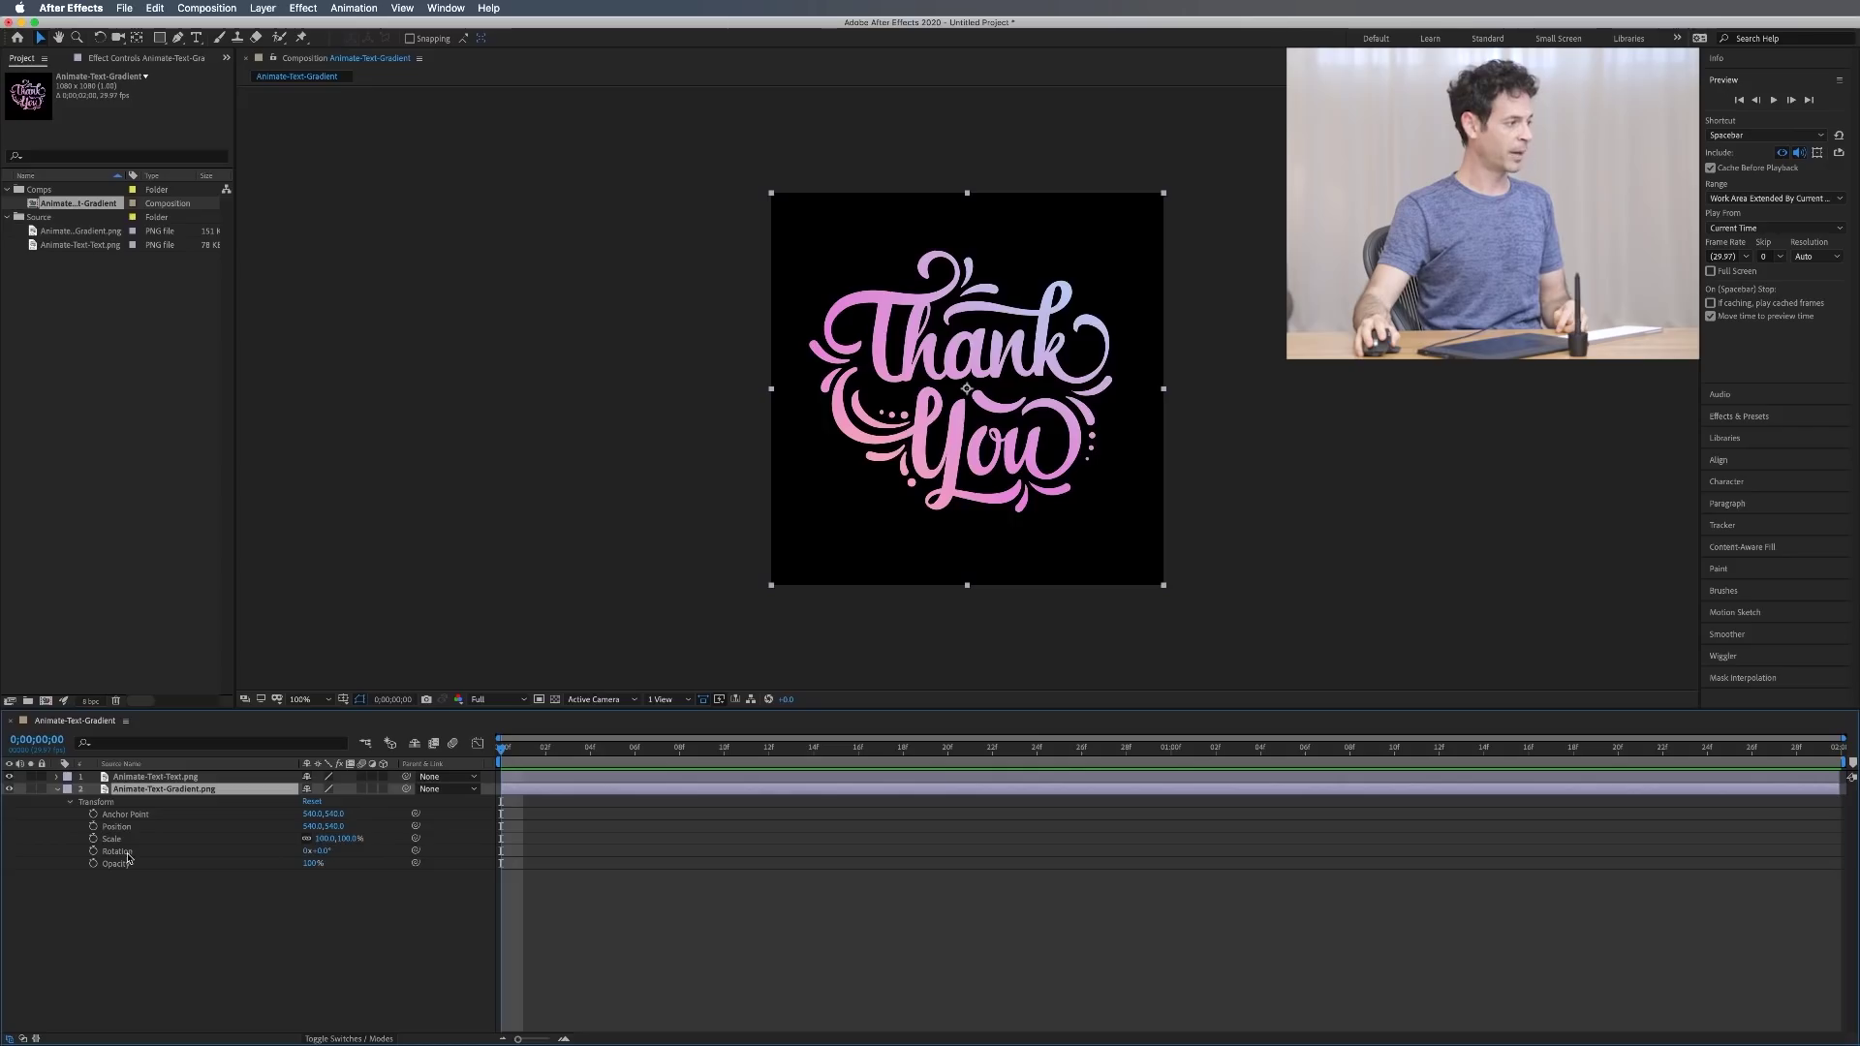
- Show only the gradient layer's Rotation and set a 0° keyframe at frame 0
key("r")
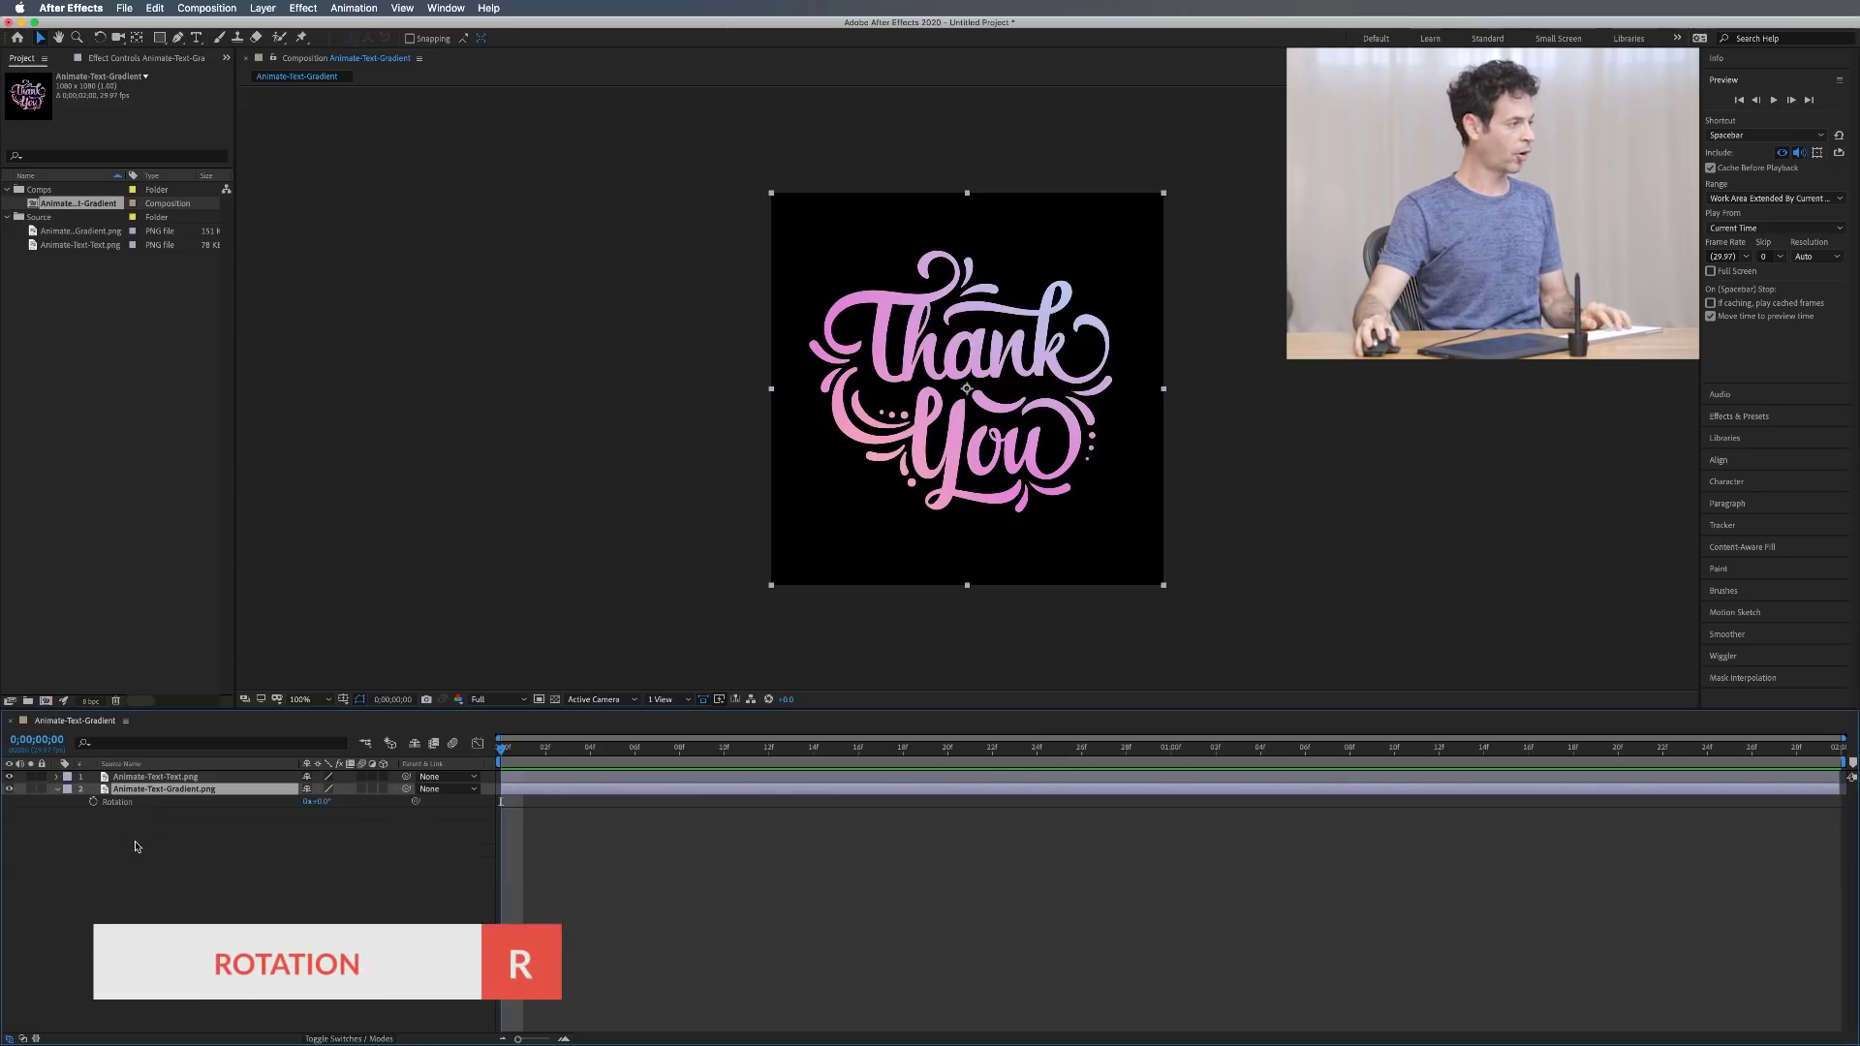
left_click(94, 802)
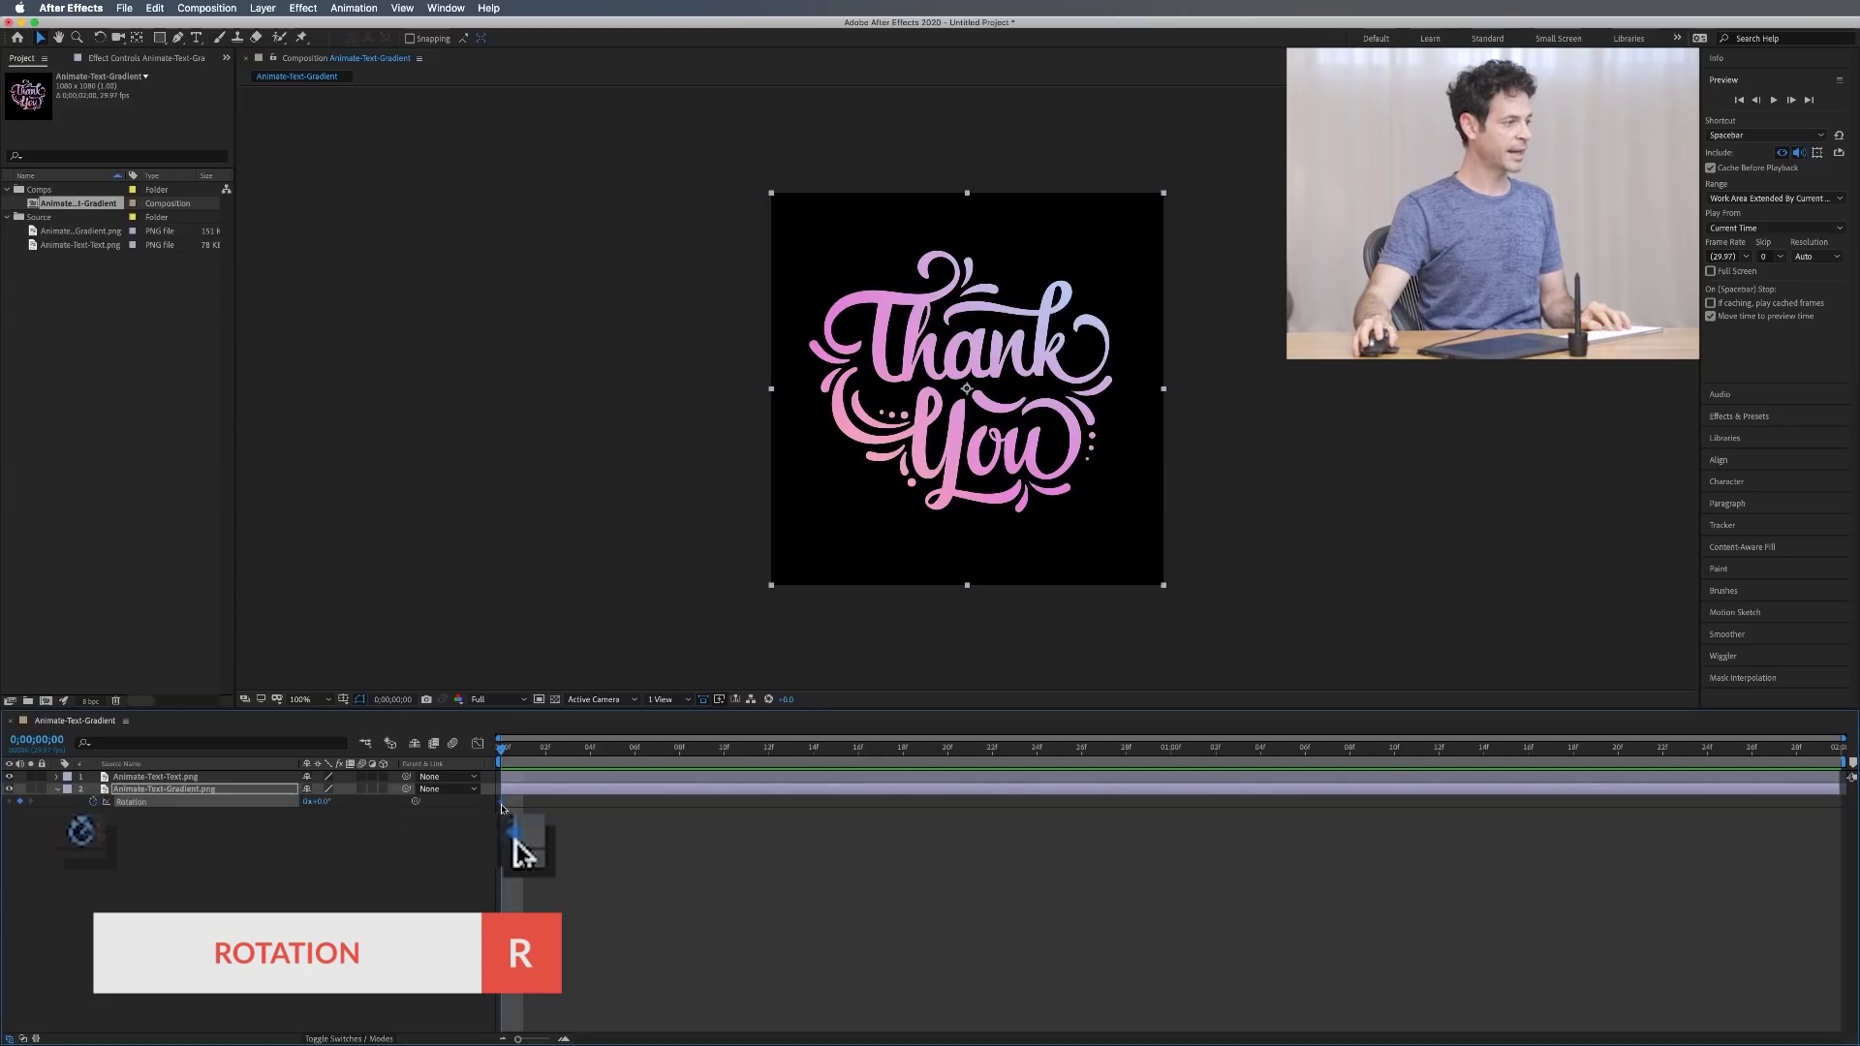
mouse_move(502, 807)
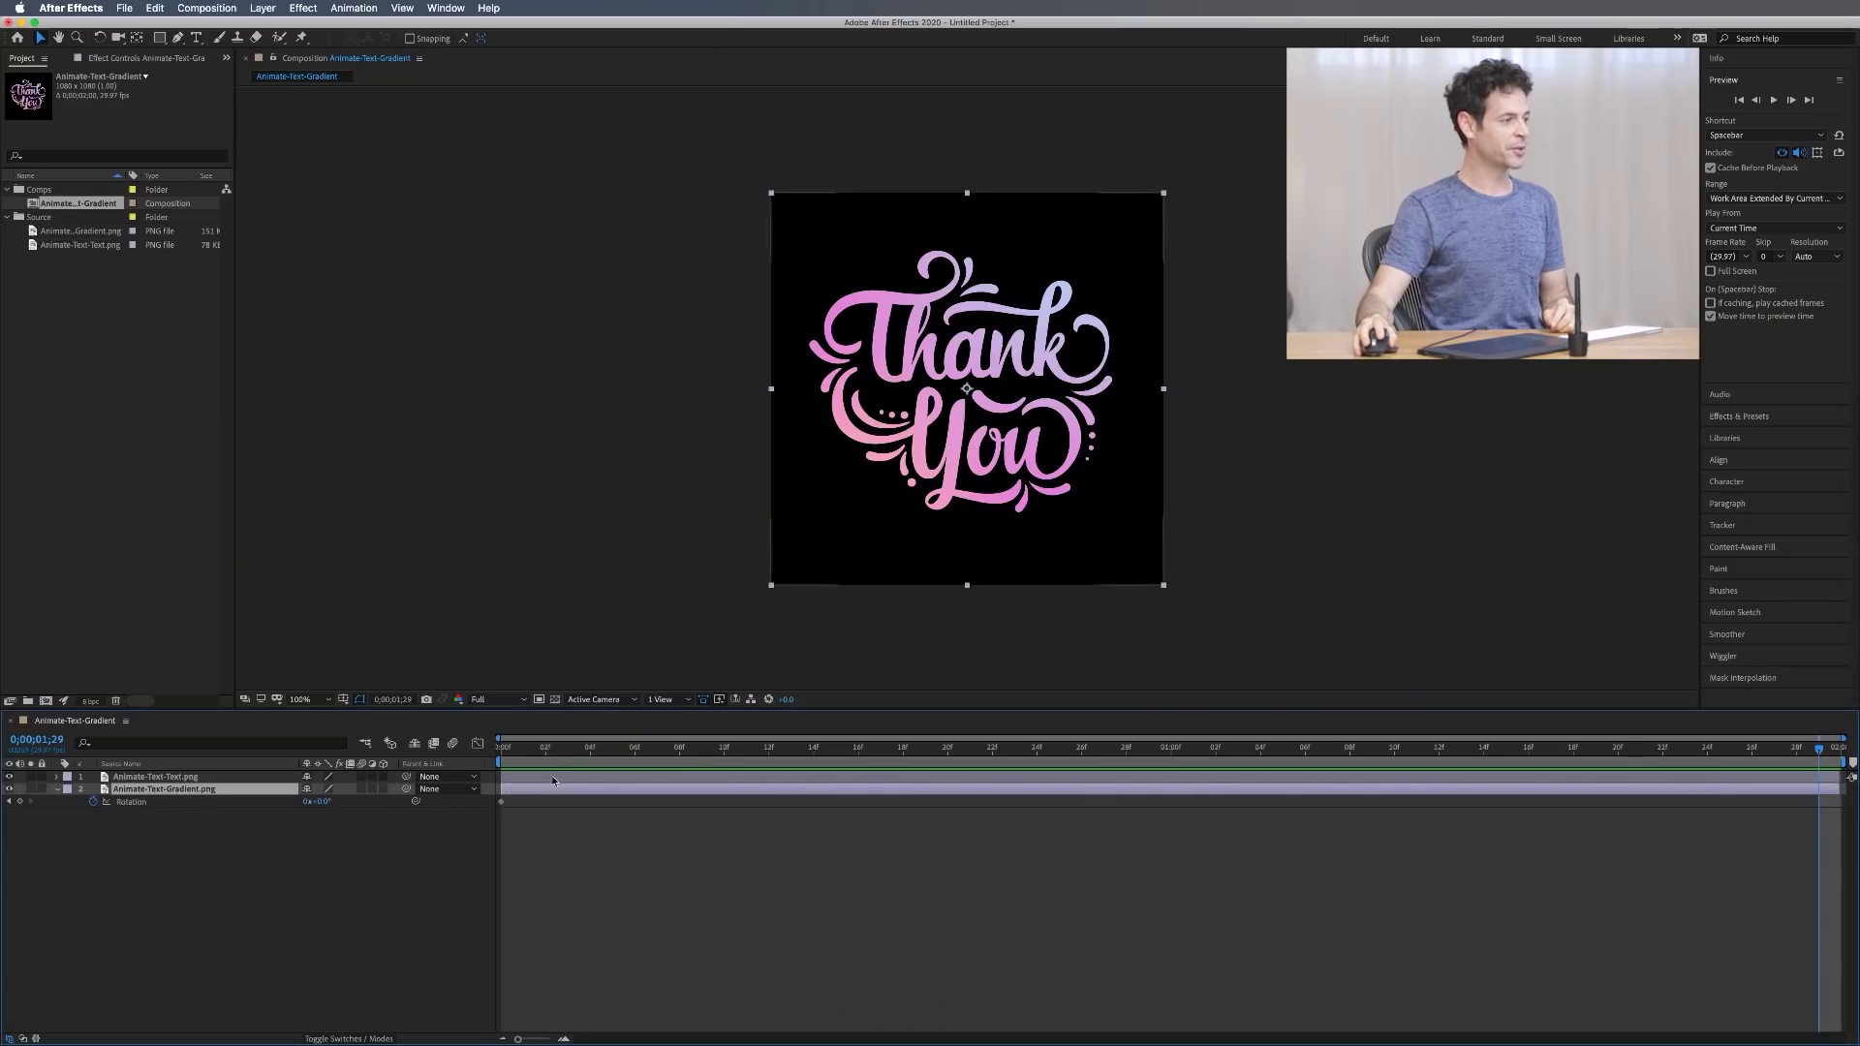
- At 0;00;01;29, set the gradient layer's Rotation to 360 for a second keyframe (1x+0.0°)
left_click(509, 762)
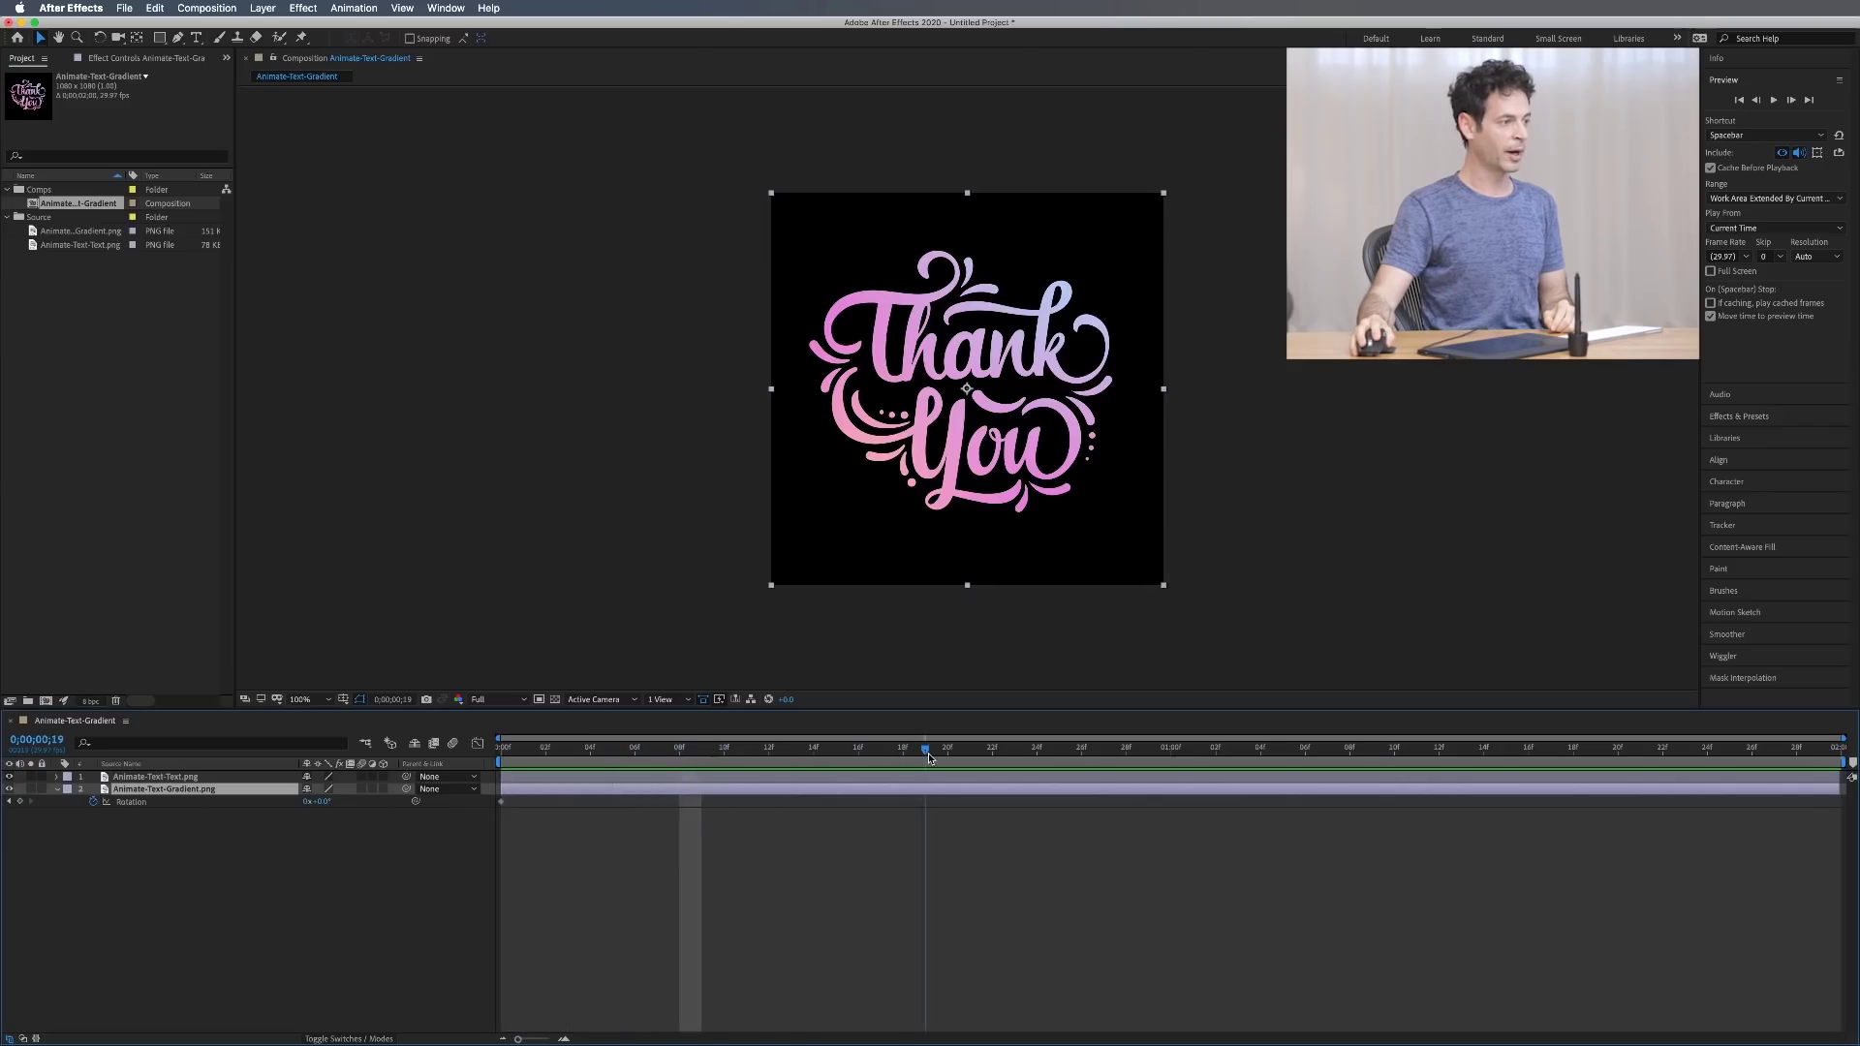
key("Home")
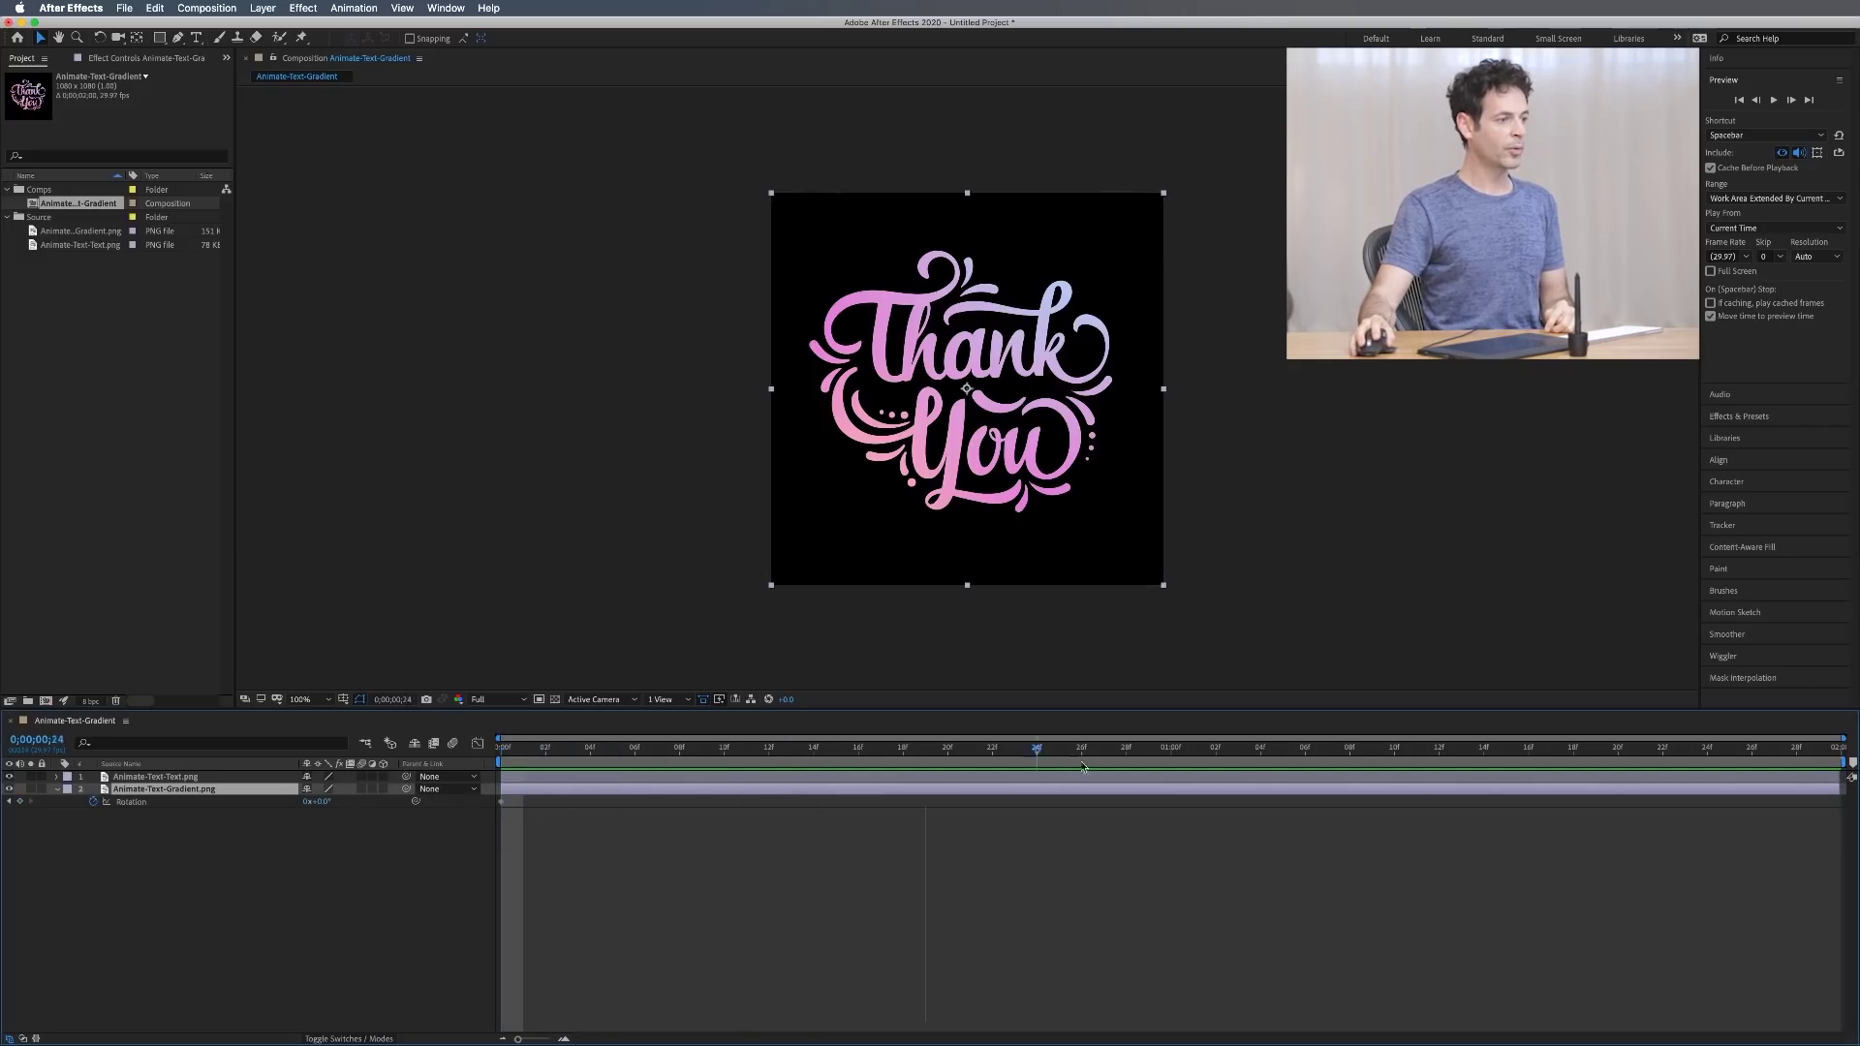
left_click_drag(1789, 766, 1819, 747)
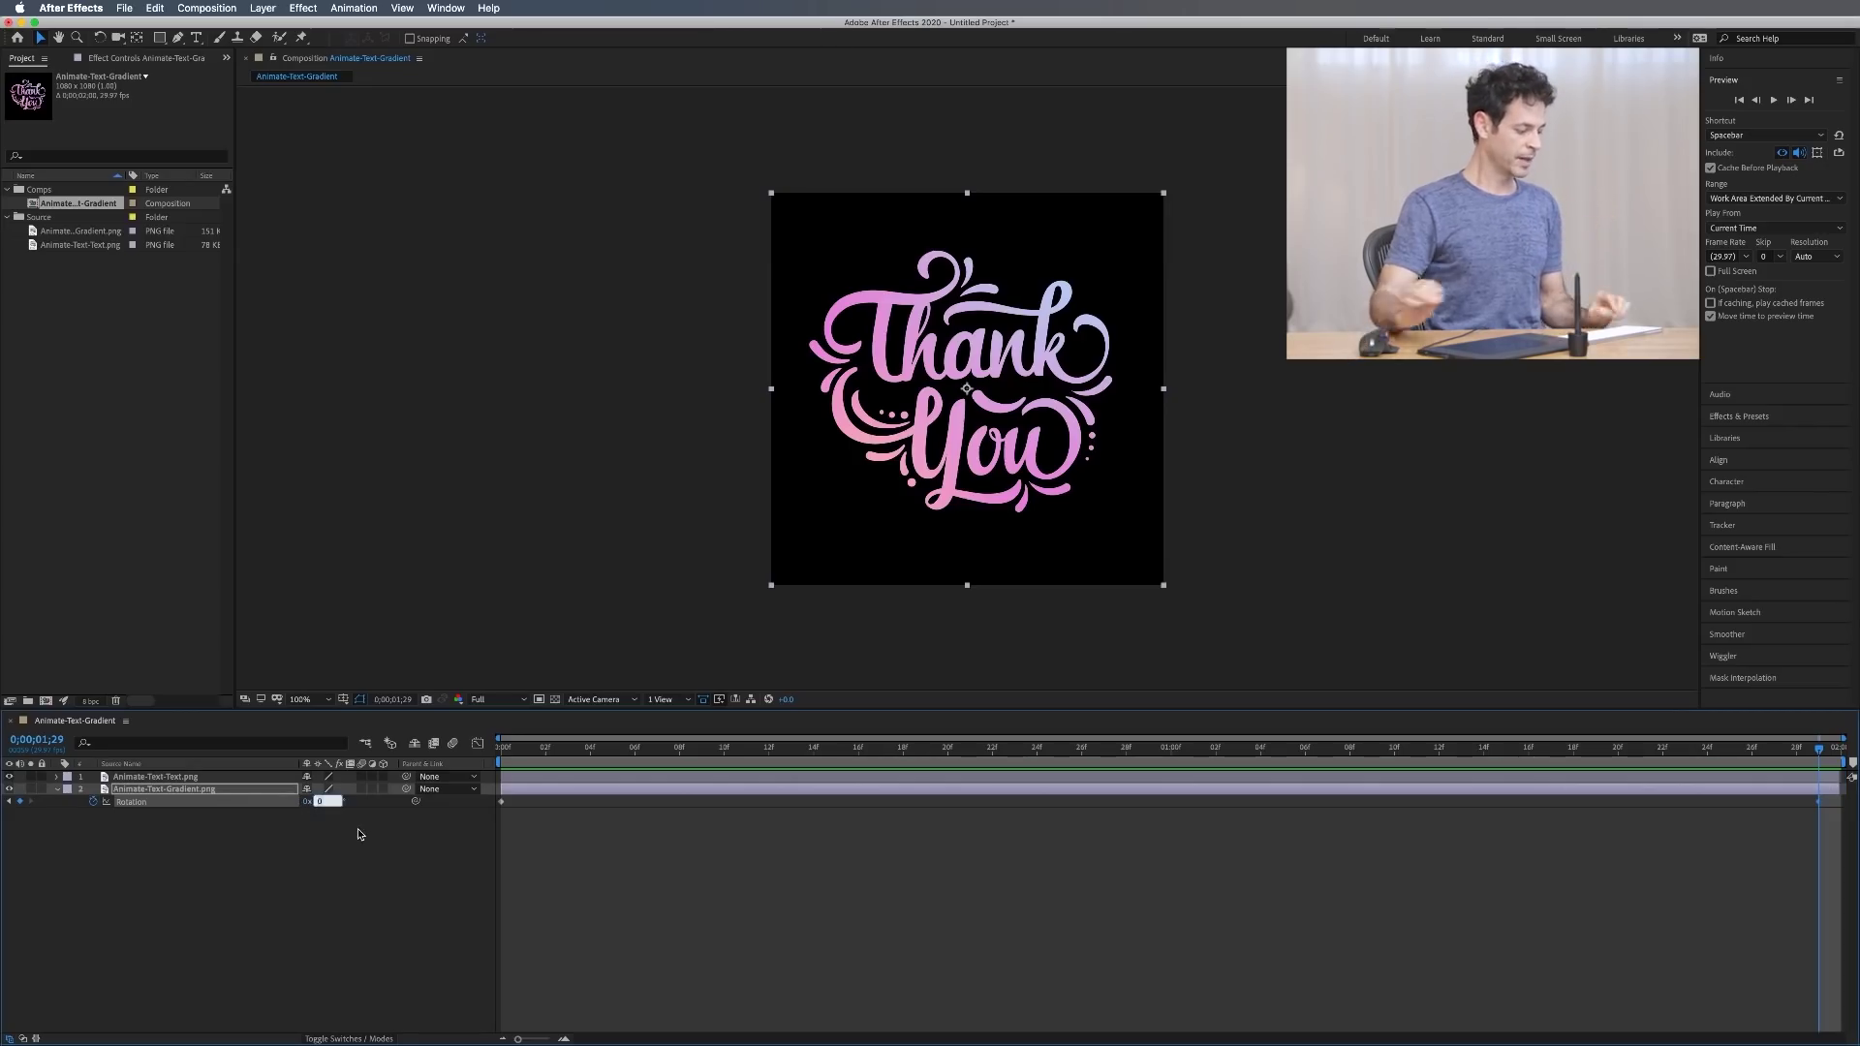
type("360")
key("Return")
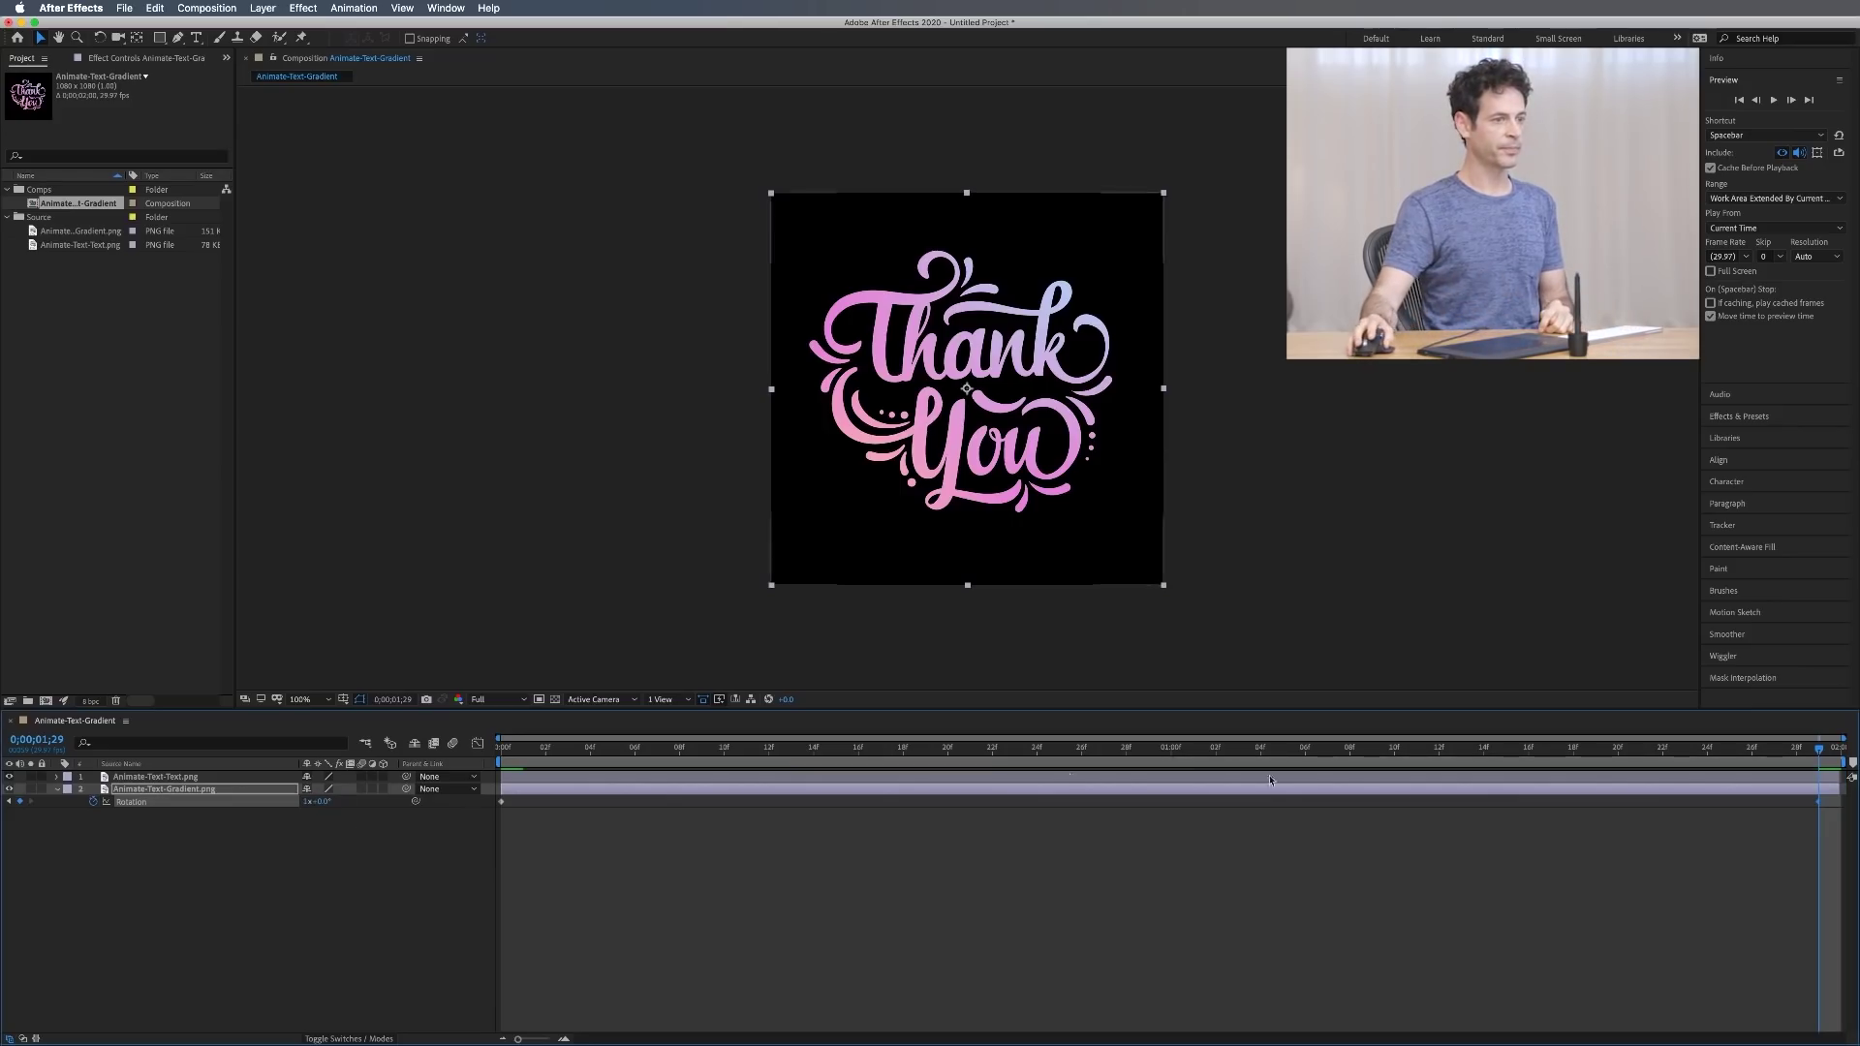
- Preview the rotation, then hide the Thank You text layer to watch the gradient turn alone
left_click_drag(1763, 756, 890, 780)
key("space")
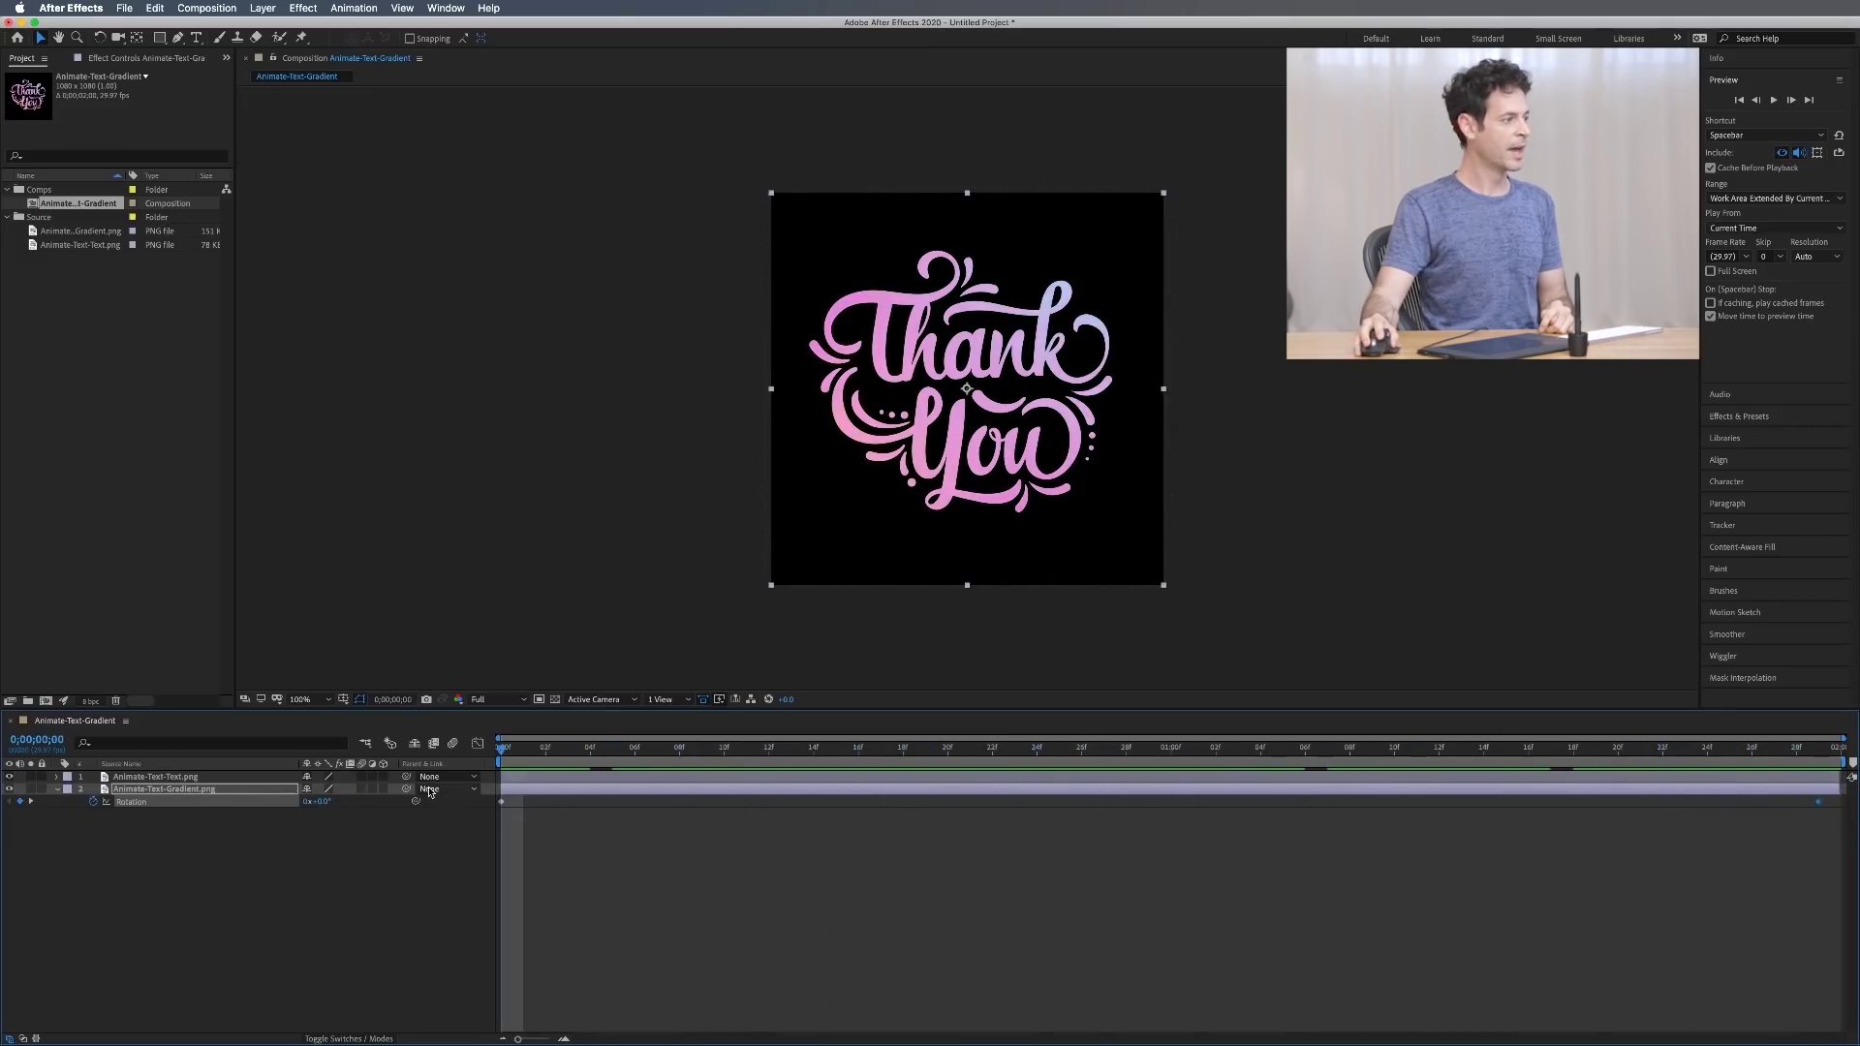
left_click(9, 776)
left_click_drag(500, 753, 342, 775)
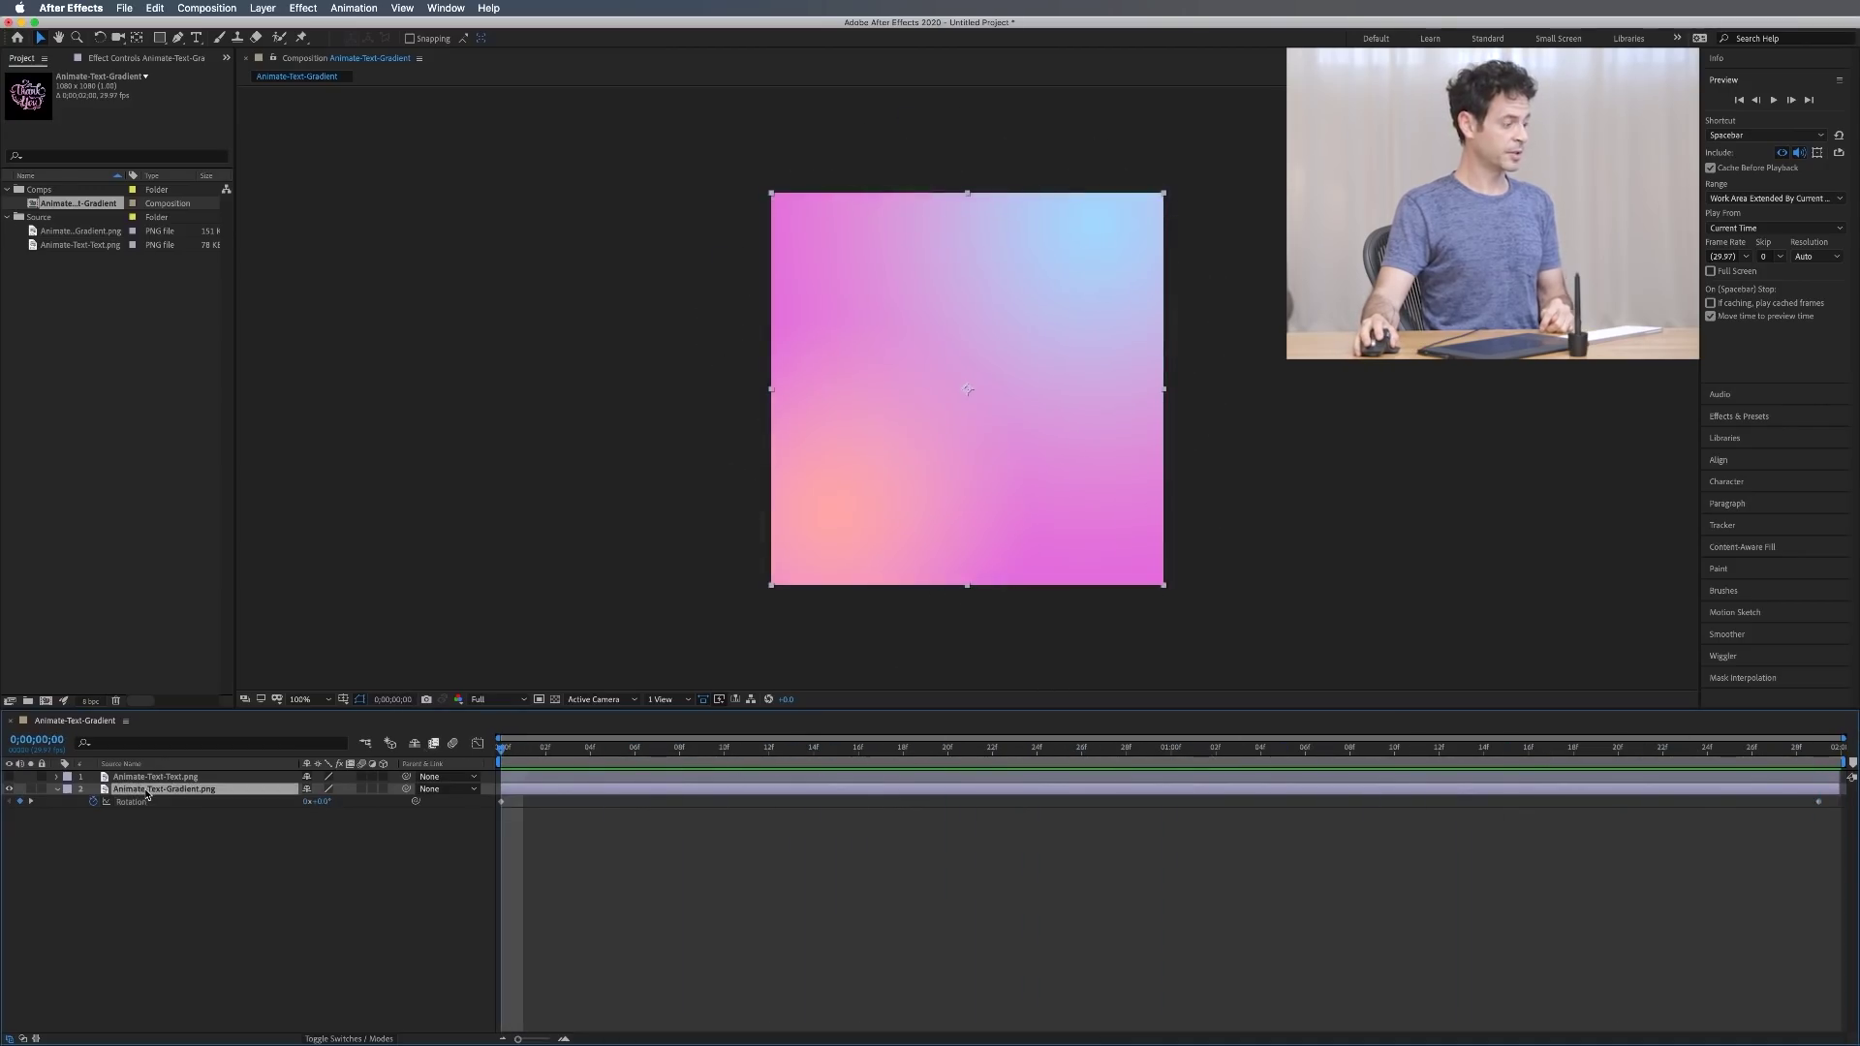
- Reveal the gradient's Scale property, turn the Thank You text layer back on, and play the animation
key("s")
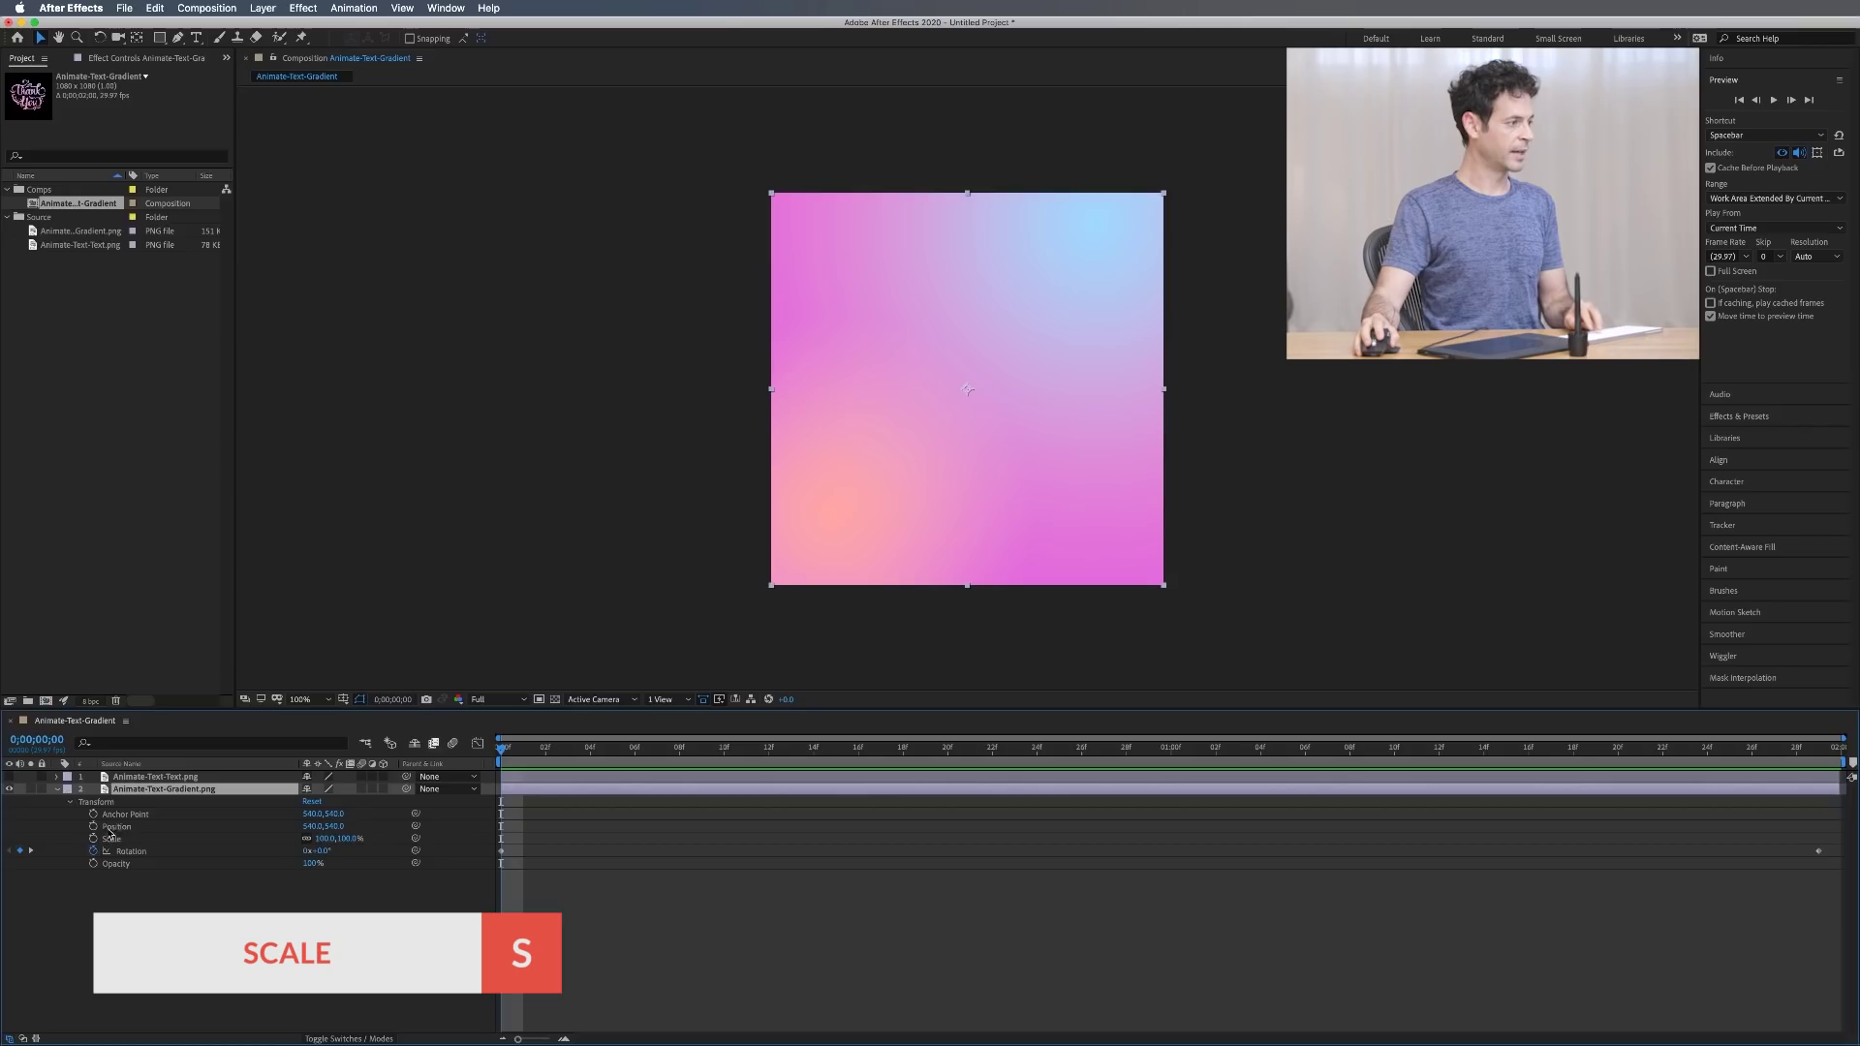
left_click_drag(505, 754, 676, 760)
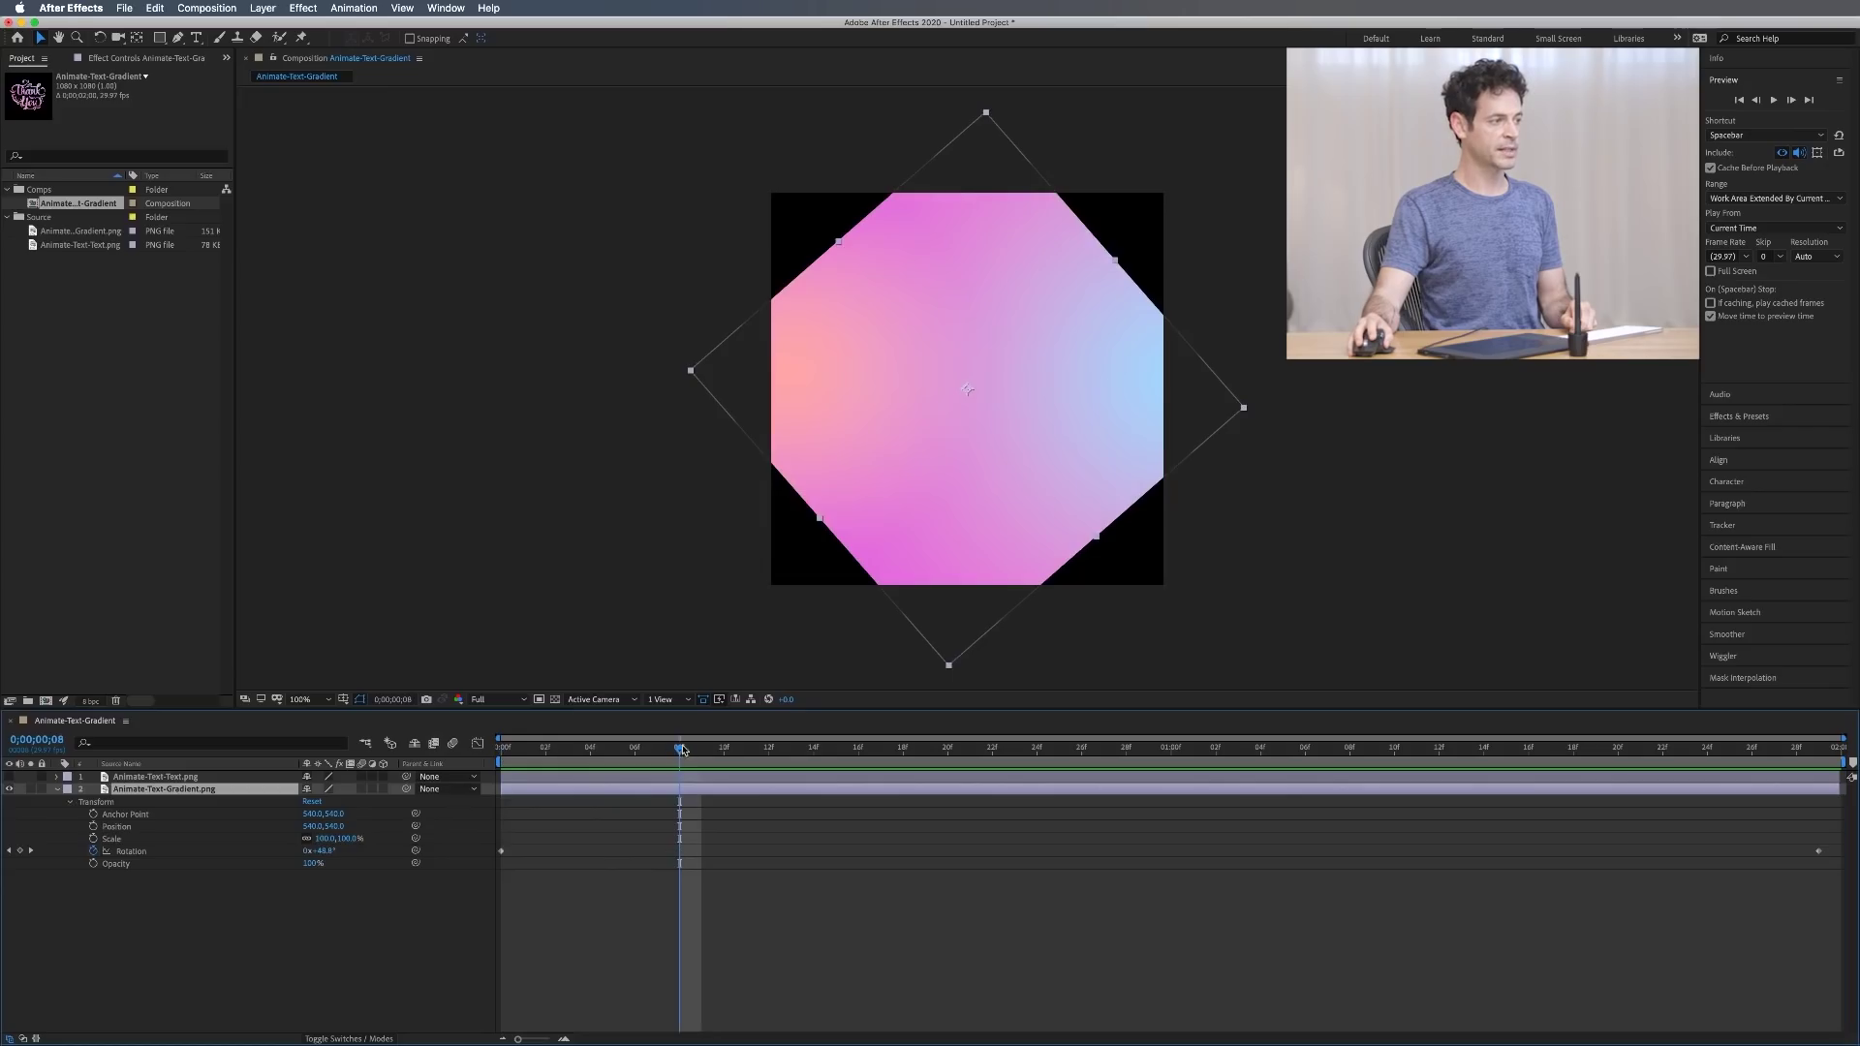
left_click(9, 777)
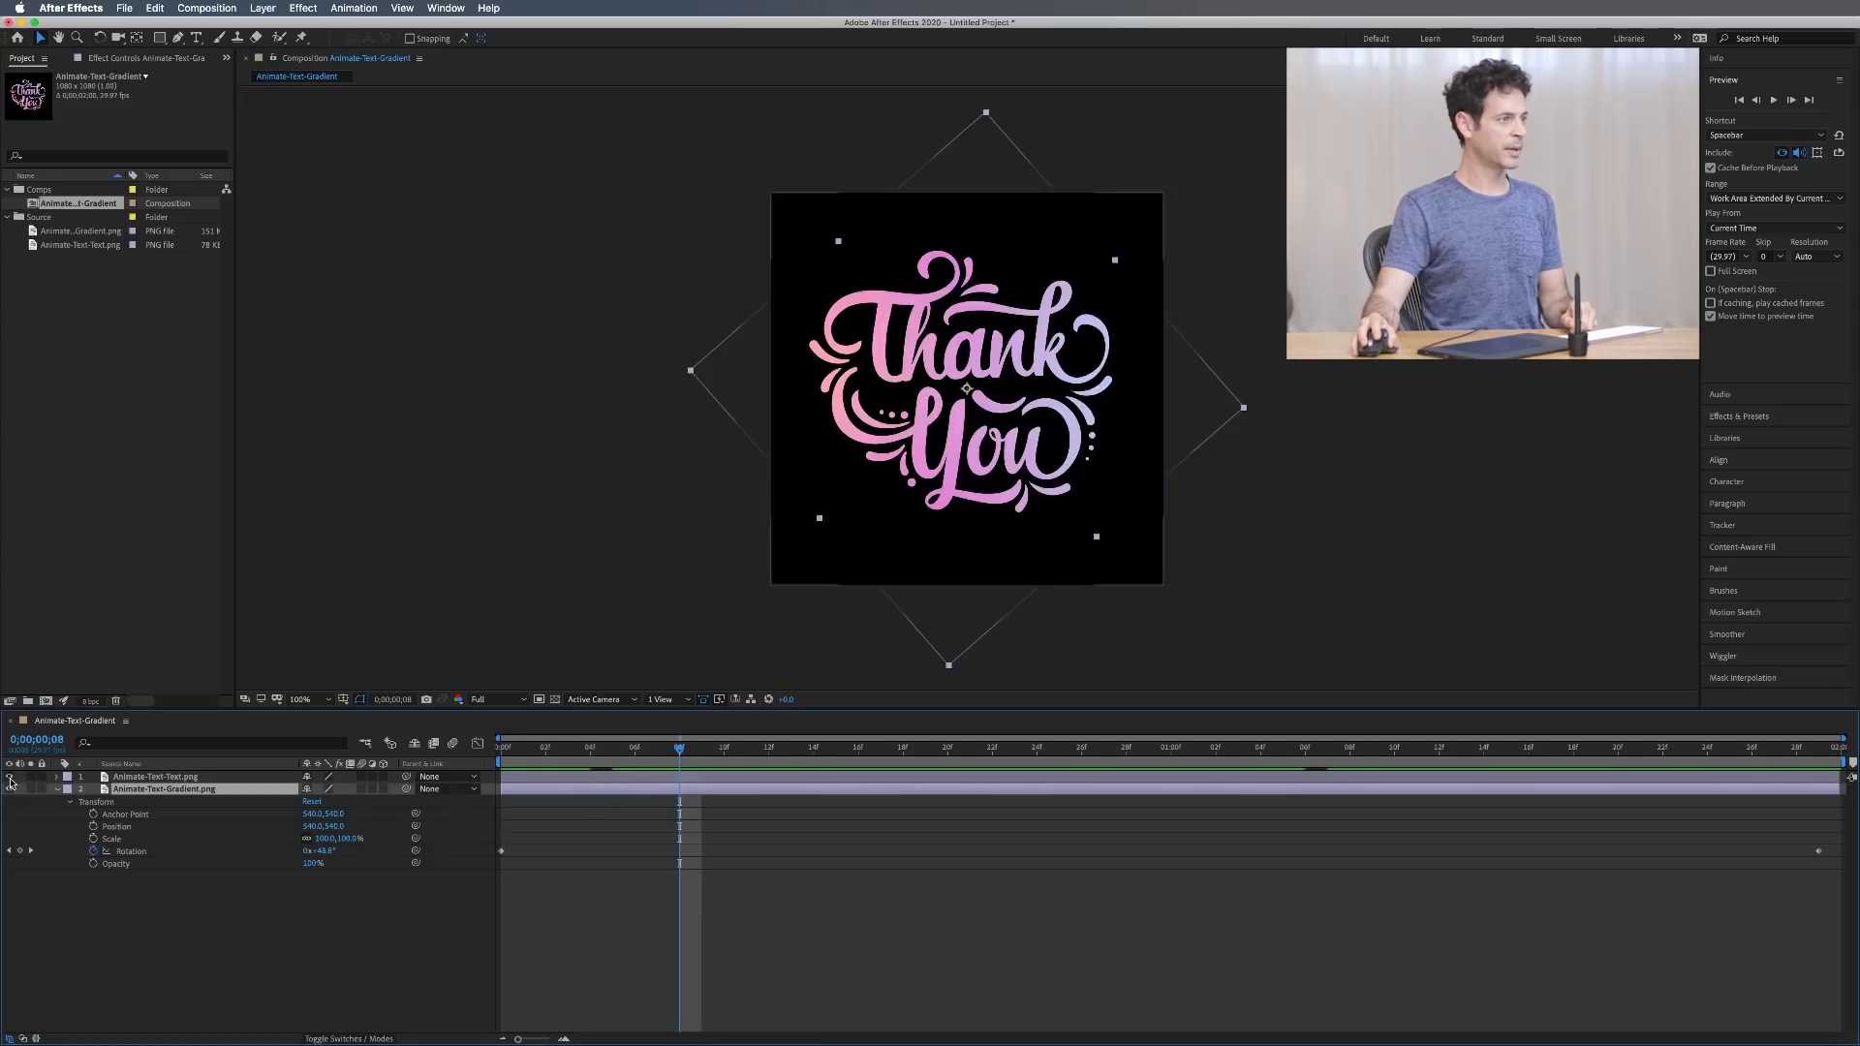
key("space")
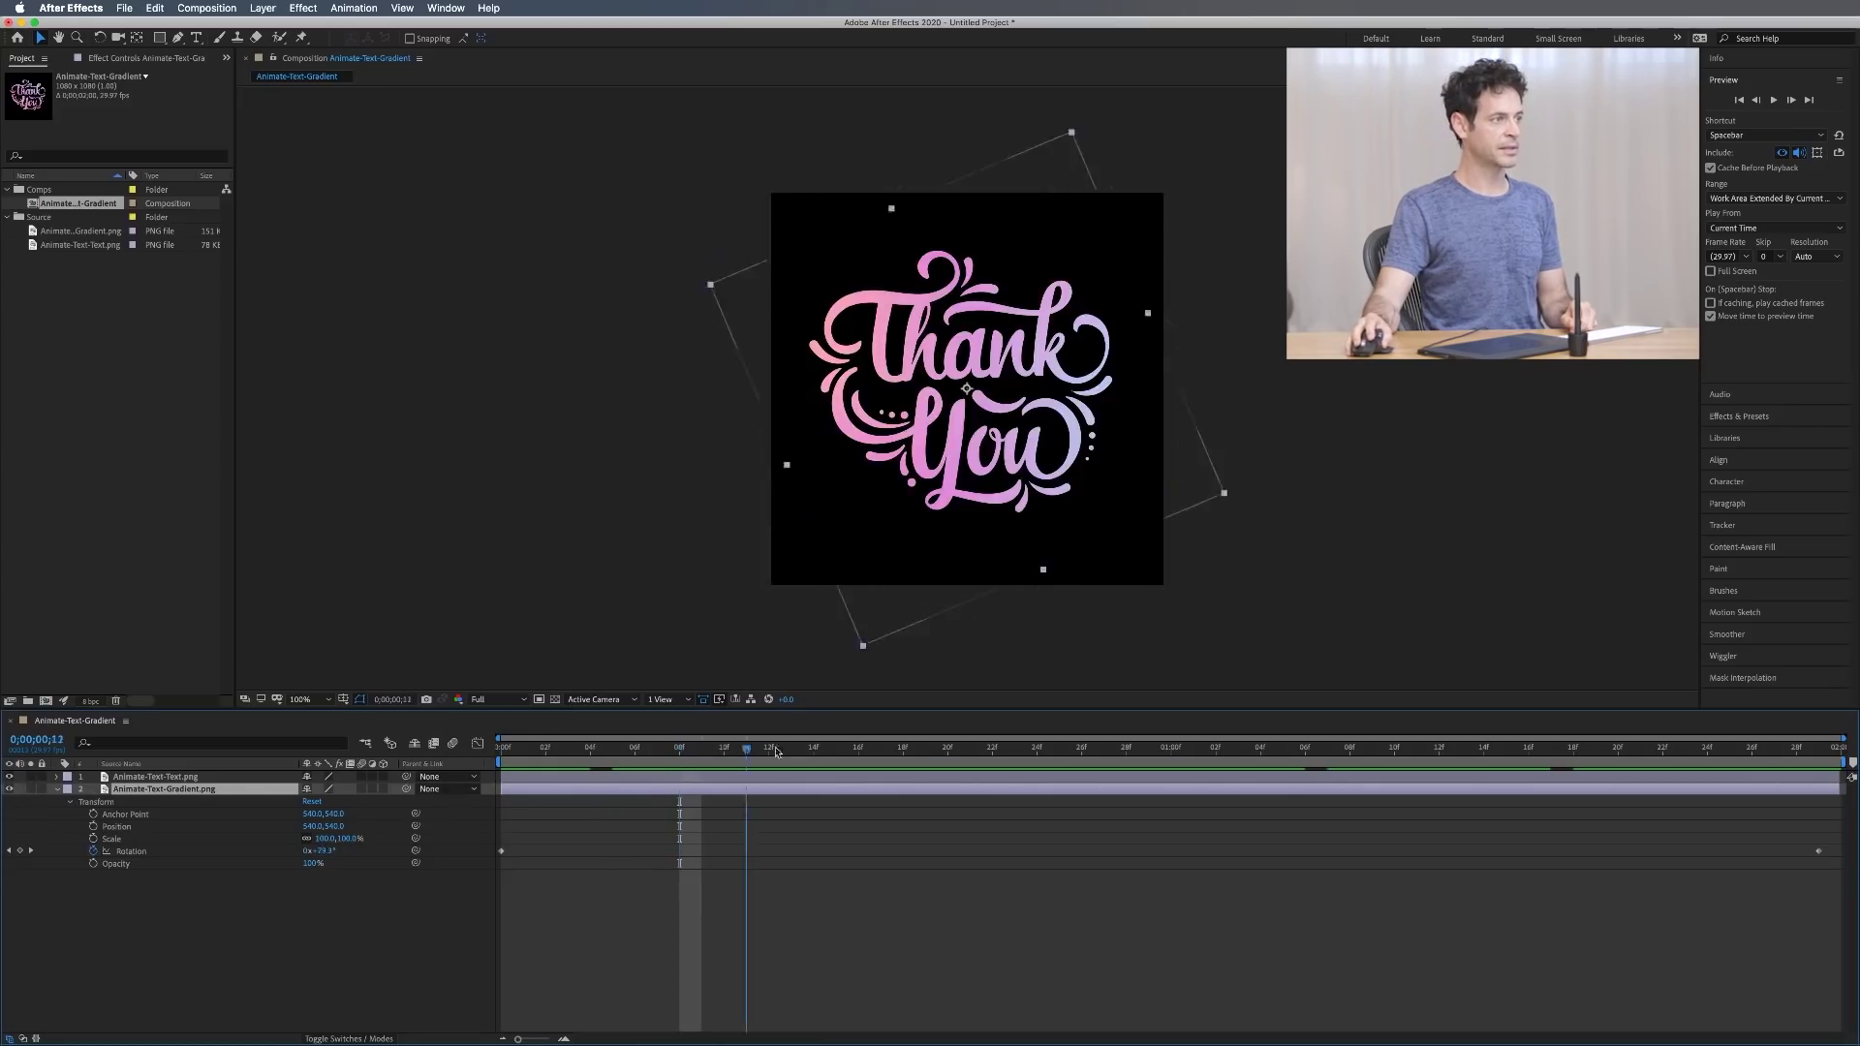